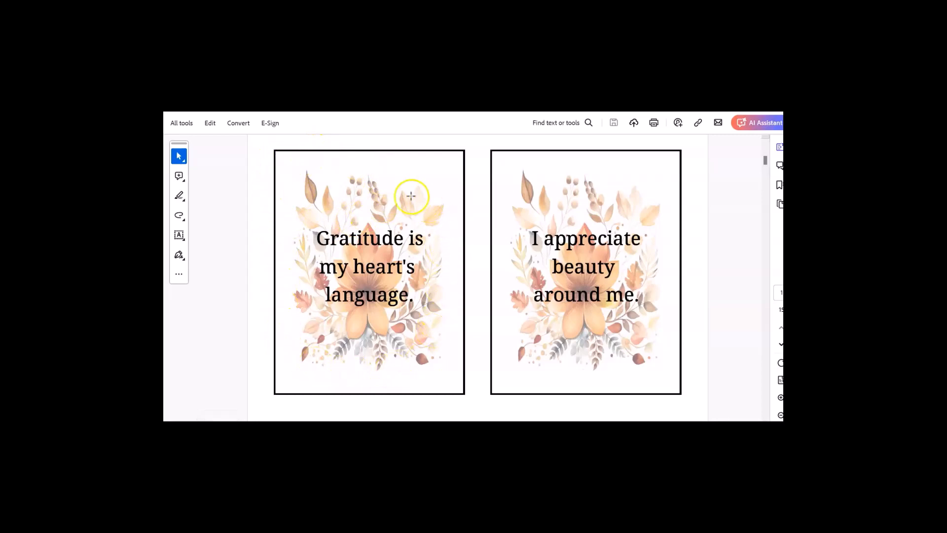
Review the autumn-floral gratitude affirmation cards on the first two pages of the PDF.
{"action": "scroll", "coordinate": [415, 207], "scroll_direction": "down", "scroll_amount": 2}
{"action": "scroll", "coordinate": [428, 229], "scroll_direction": "down", "scroll_amount": 6}
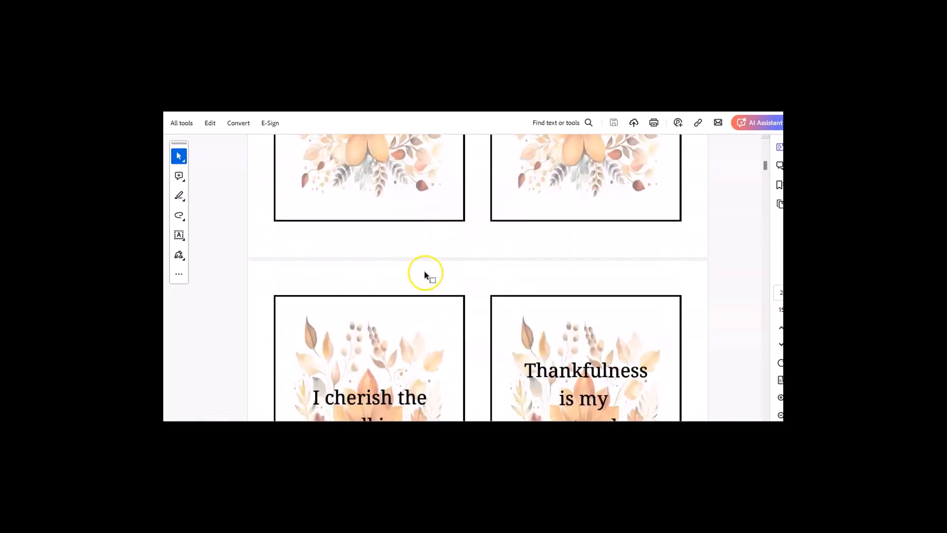
{"action": "scroll", "coordinate": [422, 276], "scroll_direction": "down", "scroll_amount": 5}
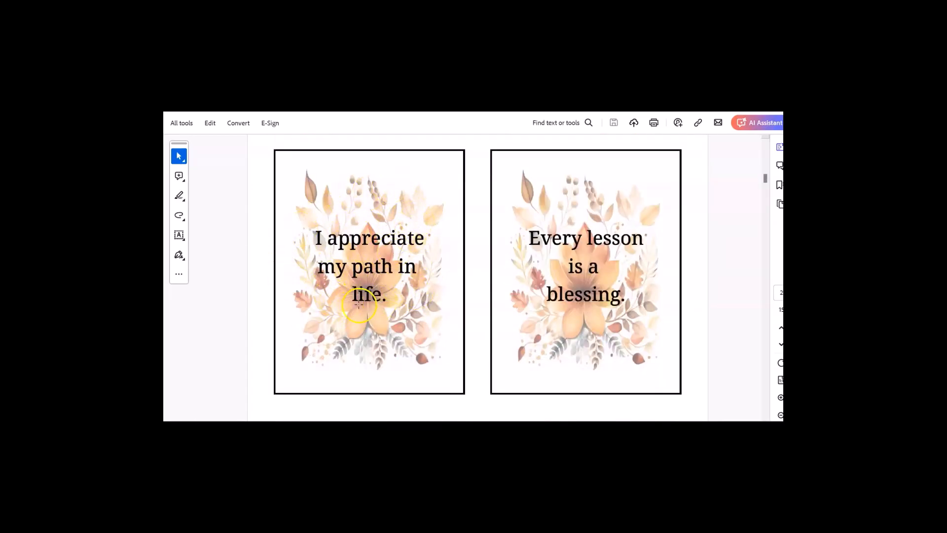
{"action": "scroll", "coordinate": [380, 276], "scroll_direction": "up", "scroll_amount": 5}
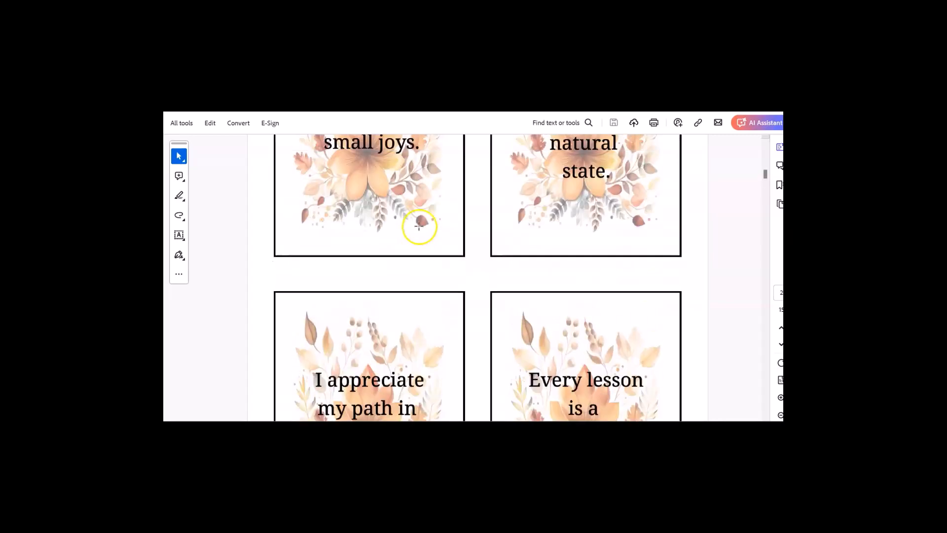
{"action": "scroll", "coordinate": [394, 234], "scroll_direction": "up", "scroll_amount": 1}
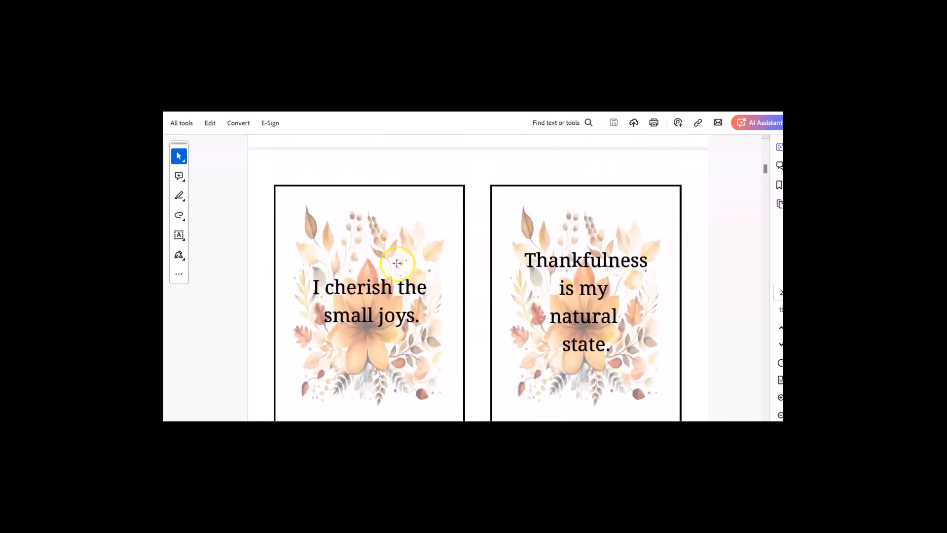
{"action": "scroll", "coordinate": [397, 263], "scroll_direction": "down", "scroll_amount": 1}
{"action": "scroll", "coordinate": [408, 235], "scroll_direction": "up", "scroll_amount": 4}
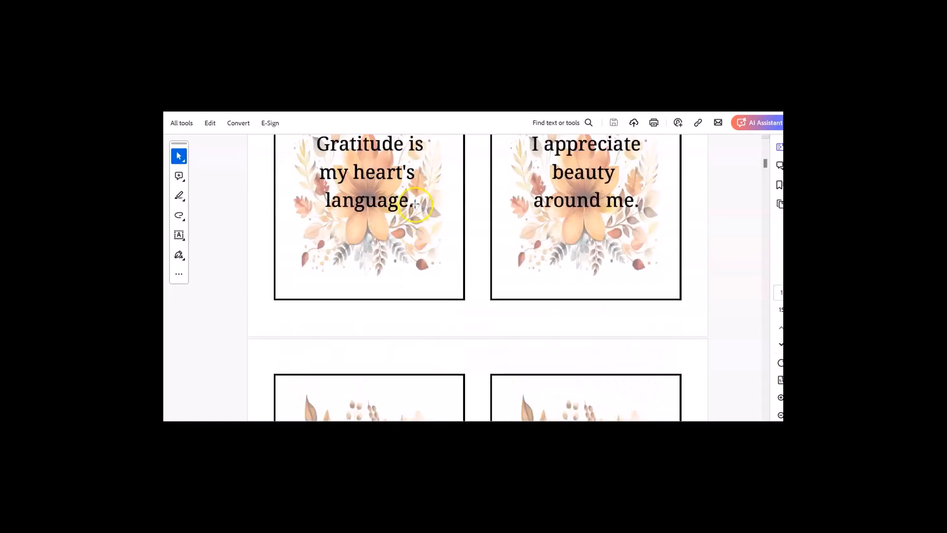
{"action": "scroll", "coordinate": [416, 204], "scroll_direction": "up", "scroll_amount": 2}
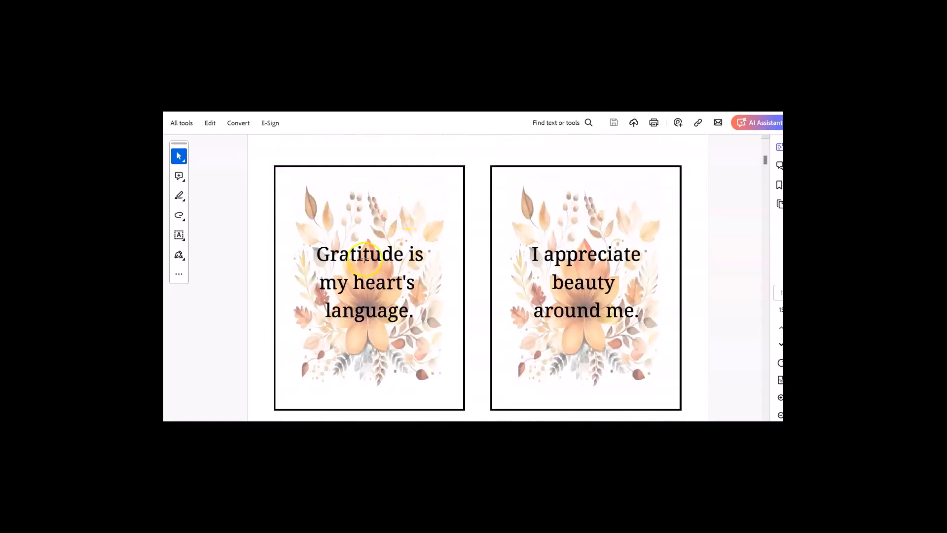
{"action": "scroll", "coordinate": [362, 247], "scroll_direction": "down", "scroll_amount": 1}
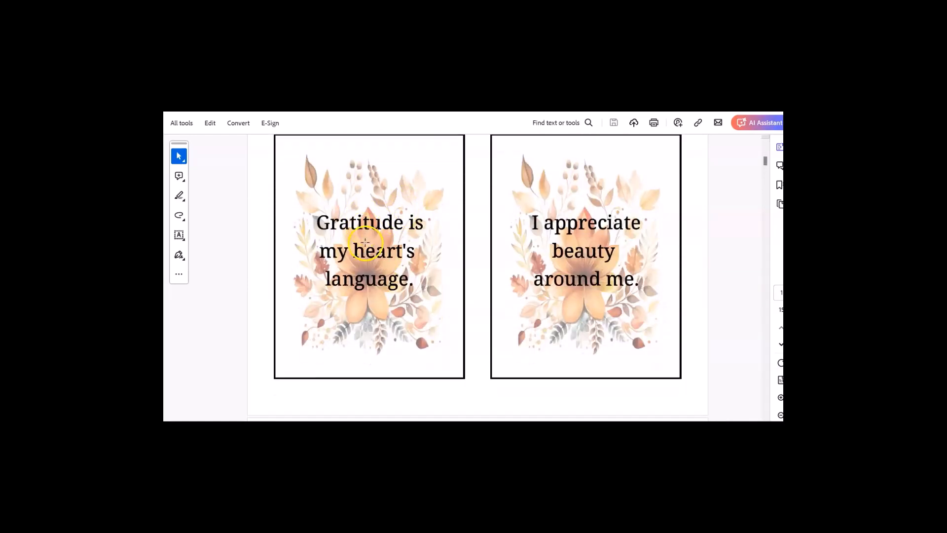
{"action": "scroll", "coordinate": [346, 244], "scroll_direction": "up", "scroll_amount": 1}
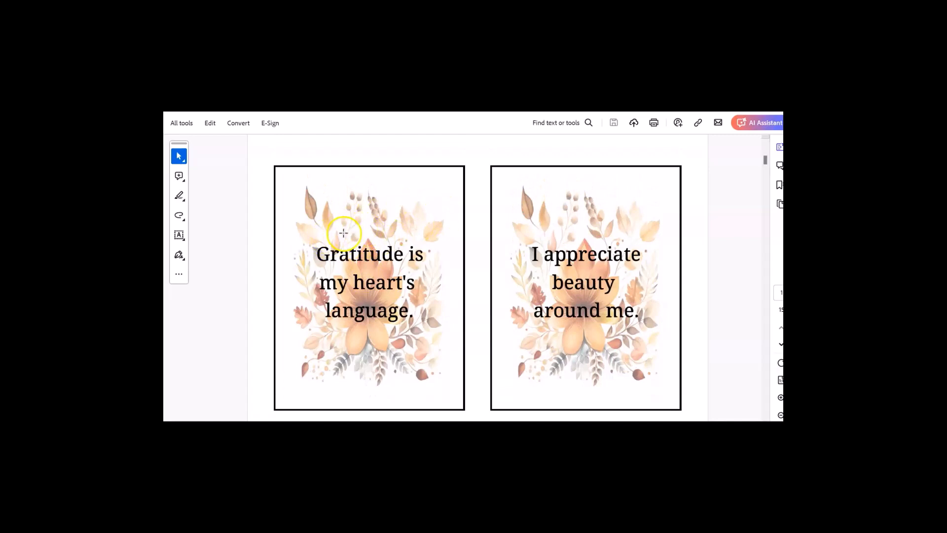
{"action": "scroll", "coordinate": [375, 232], "scroll_direction": "down", "scroll_amount": 3}
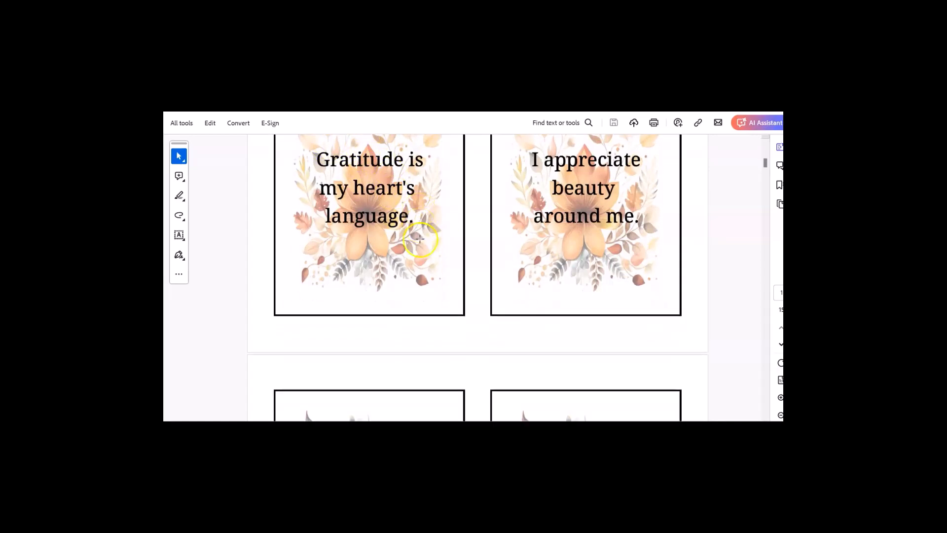
{"action": "scroll", "coordinate": [419, 240], "scroll_direction": "down", "scroll_amount": 5}
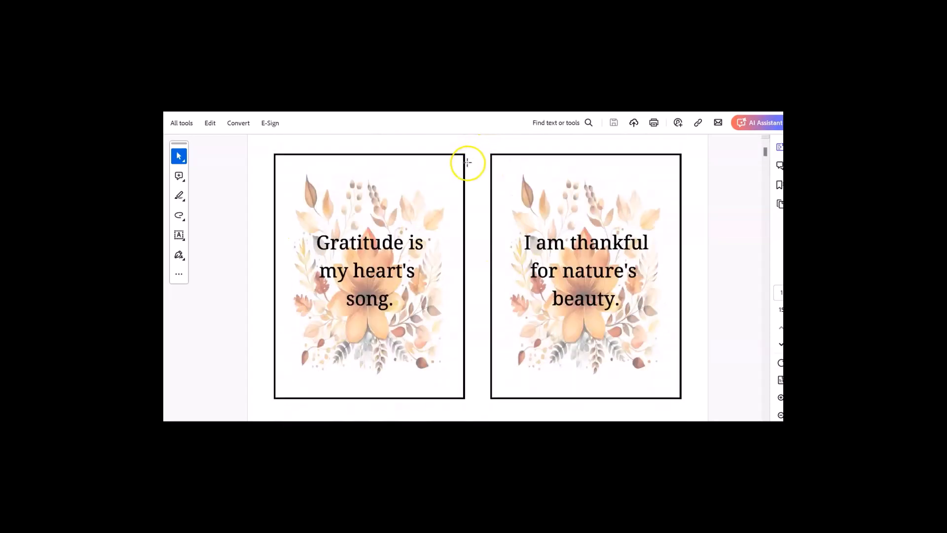
{"action": "scroll", "coordinate": [468, 163], "scroll_direction": "up", "scroll_amount": 1}
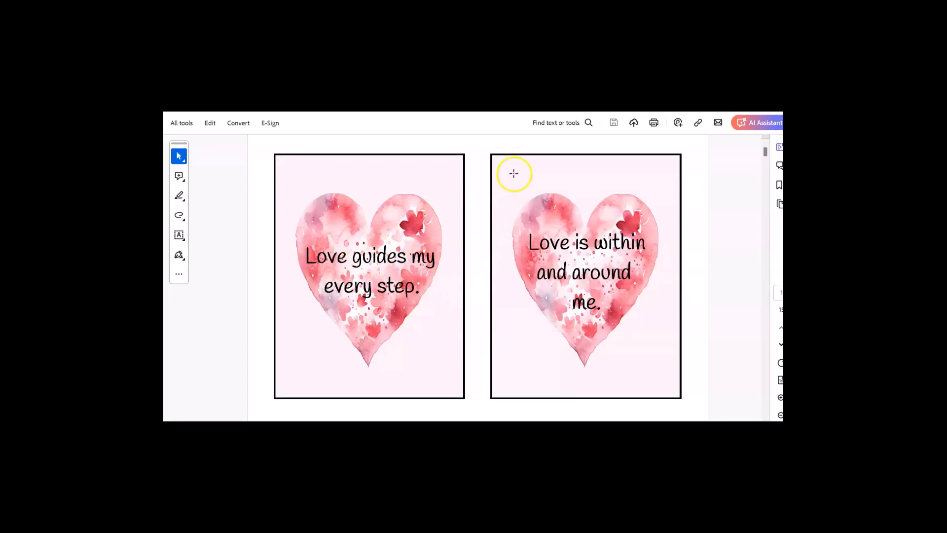
Examine the watercolor-heart love affirmation cards and the self-care card set with white flowers and patterned borders.
{"action": "scroll", "coordinate": [475, 185], "scroll_direction": "down", "scroll_amount": 3}
{"action": "scroll", "coordinate": [475, 202], "scroll_direction": "down", "scroll_amount": 3}
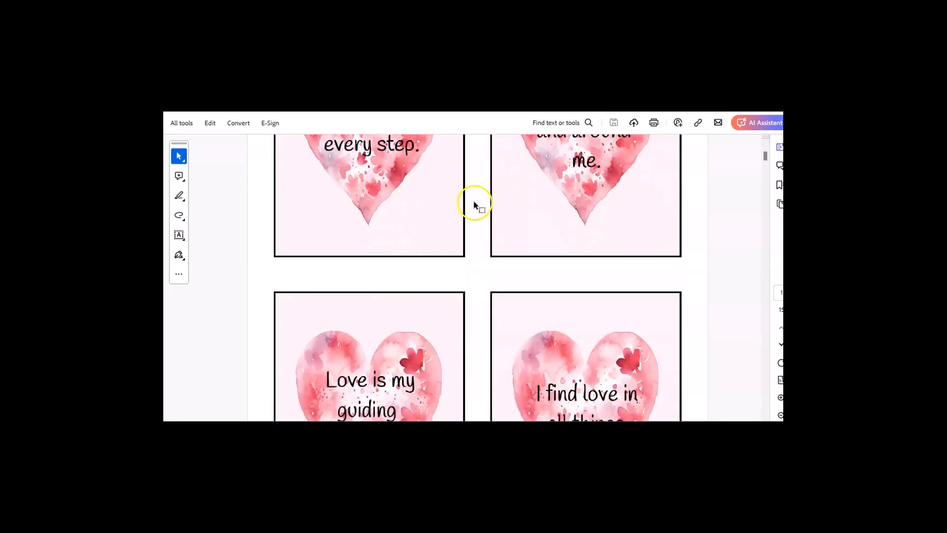
{"action": "scroll", "coordinate": [473, 158], "scroll_direction": "up", "scroll_amount": 5}
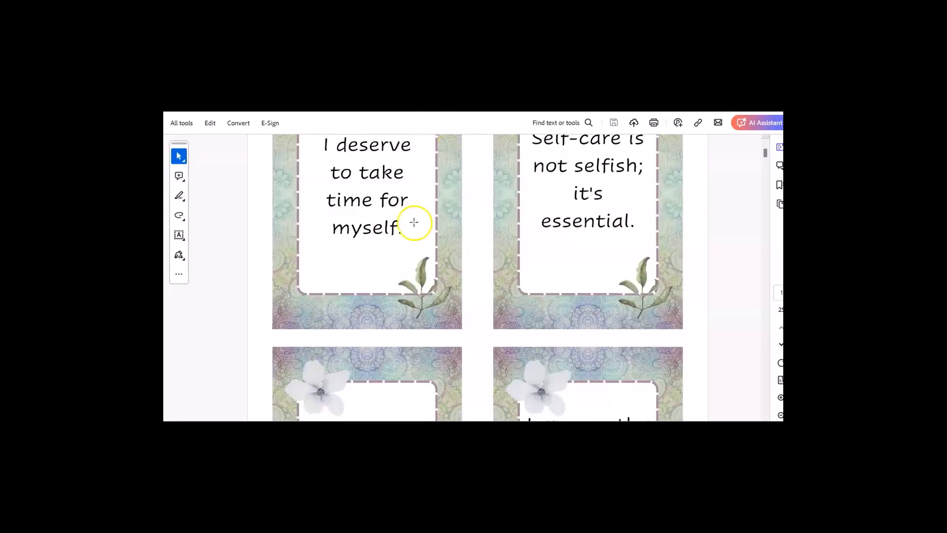
{"action": "scroll", "coordinate": [414, 223], "scroll_direction": "up", "scroll_amount": 4}
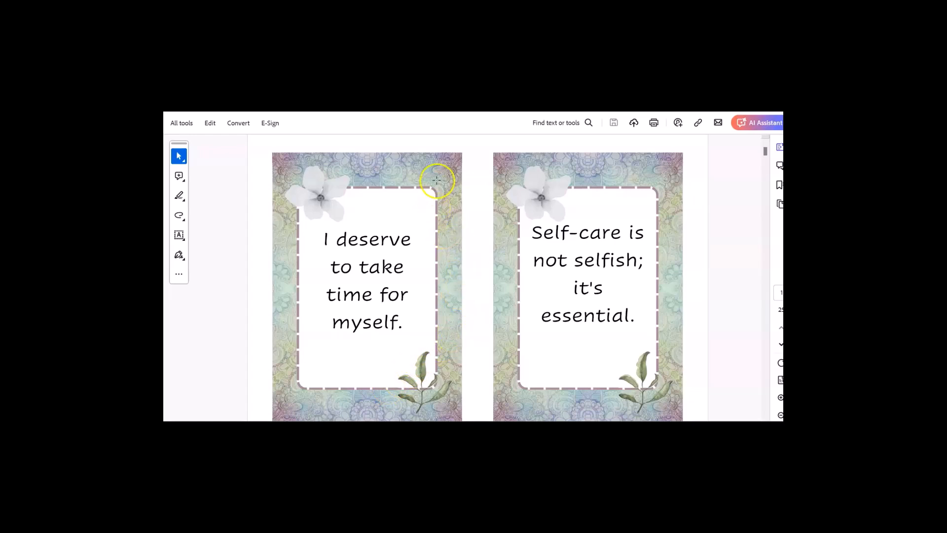
{"action": "scroll", "coordinate": [457, 190], "scroll_direction": "down", "scroll_amount": 3}
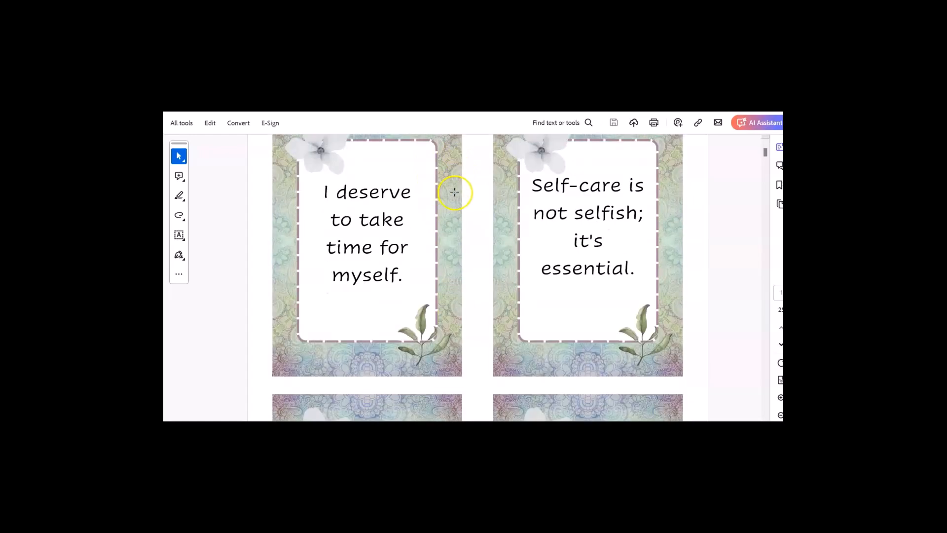
{"action": "scroll", "coordinate": [474, 197], "scroll_direction": "up", "scroll_amount": 4}
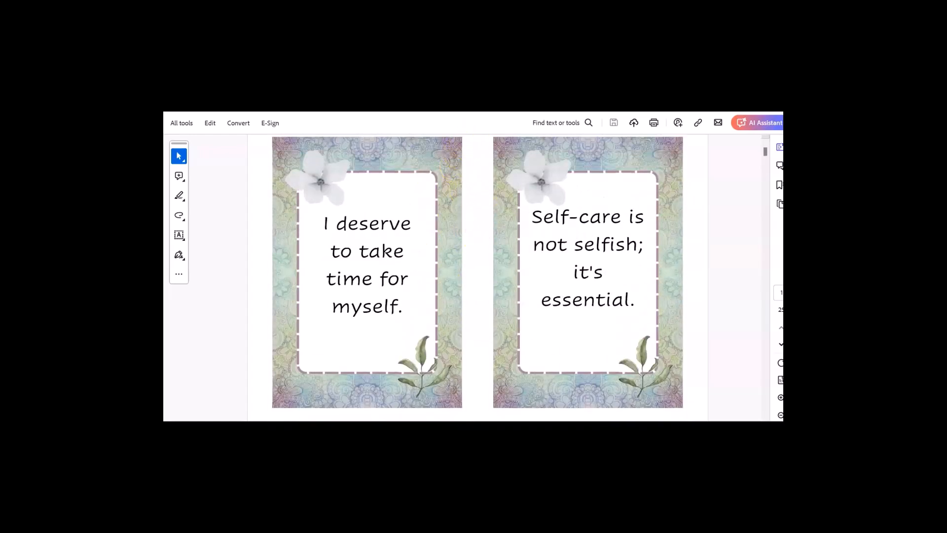
Go through the next open card sets, examining the orange-leaf self-worth cards and the bright floral success cards.
{"action": "key", "text": "ctrl+Tab"}
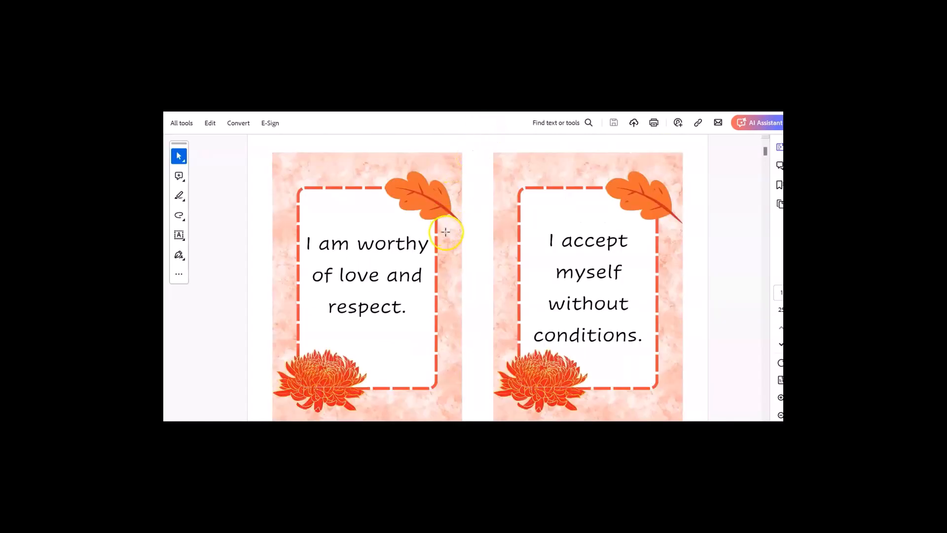
{"action": "scroll", "coordinate": [447, 242], "scroll_direction": "down", "scroll_amount": 1}
{"action": "scroll", "coordinate": [454, 249], "scroll_direction": "up", "scroll_amount": 1}
{"action": "key", "text": "ctrl+Tab"}
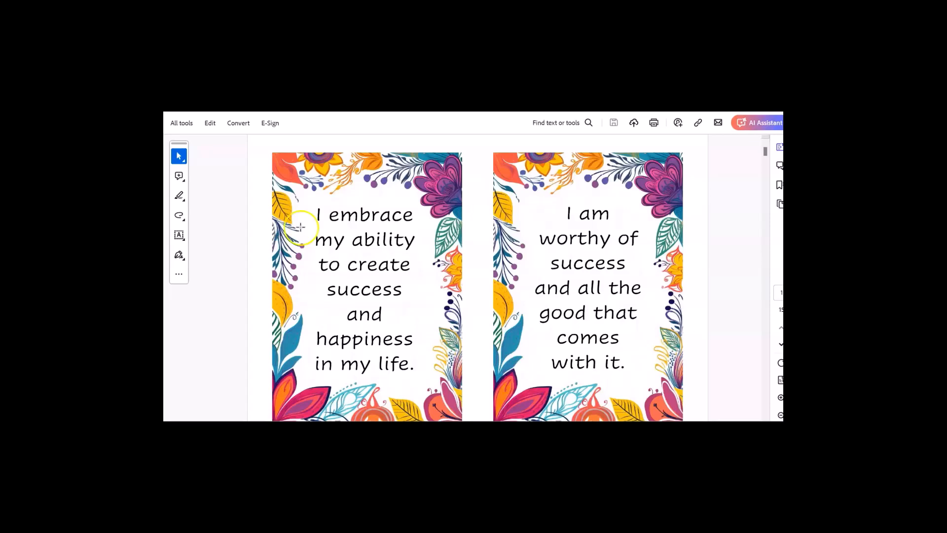
{"action": "left_click", "coordinate": [653, 123]}
{"action": "left_click", "coordinate": [652, 138]}
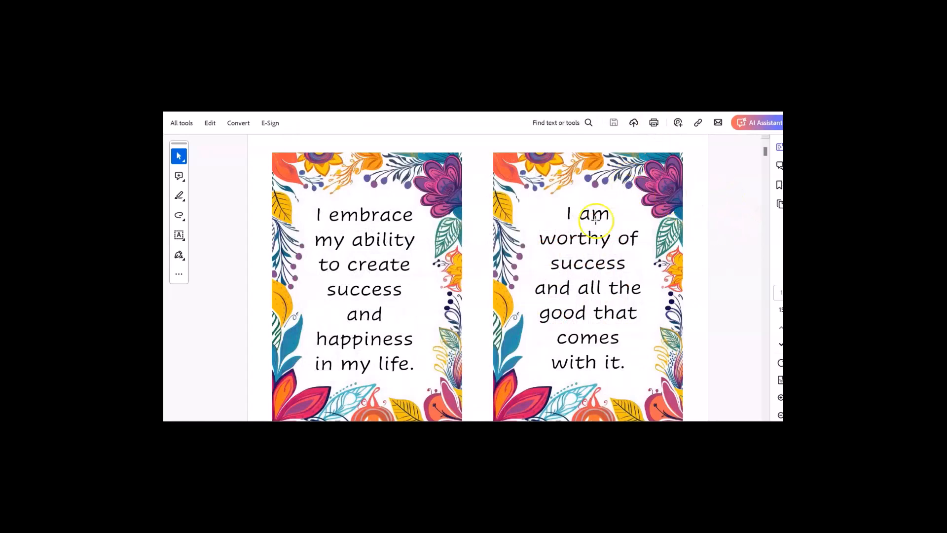
{"action": "scroll", "coordinate": [479, 200], "scroll_direction": "down", "scroll_amount": 1}
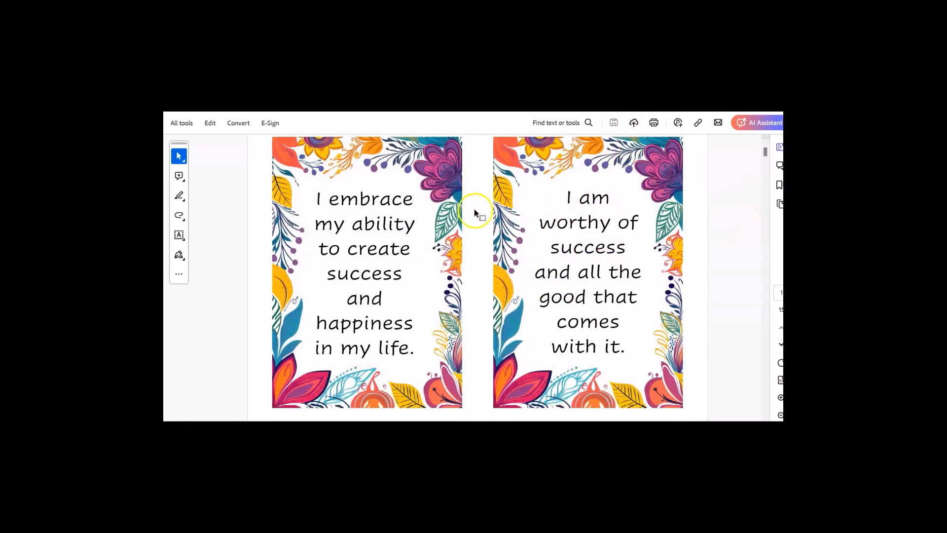
Switch to Discord and look back through the rectangular frame prompts and generated images in the scrapbooking channel.
{"action": "key", "text": "alt+Tab"}
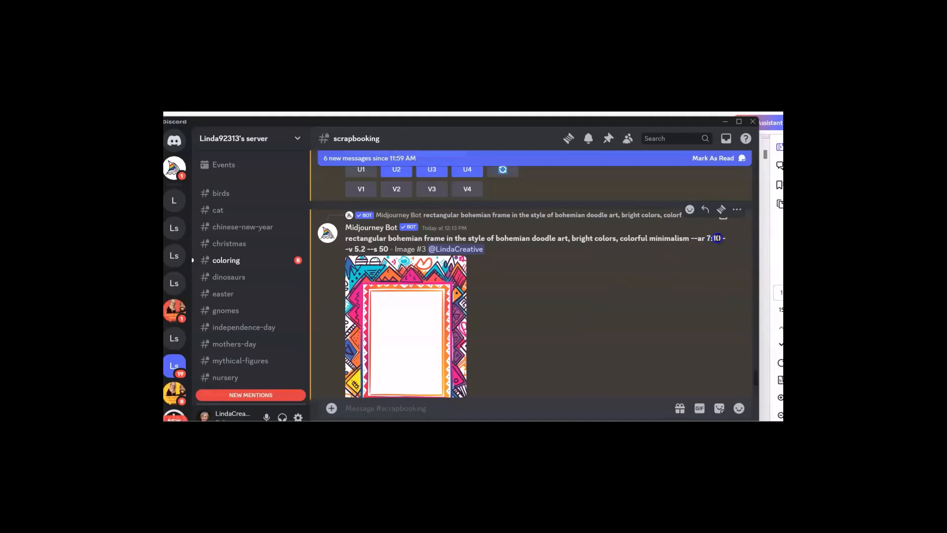
{"action": "scroll", "coordinate": [519, 306], "scroll_direction": "down", "scroll_amount": 2}
{"action": "scroll", "coordinate": [444, 294], "scroll_direction": "up", "scroll_amount": 2}
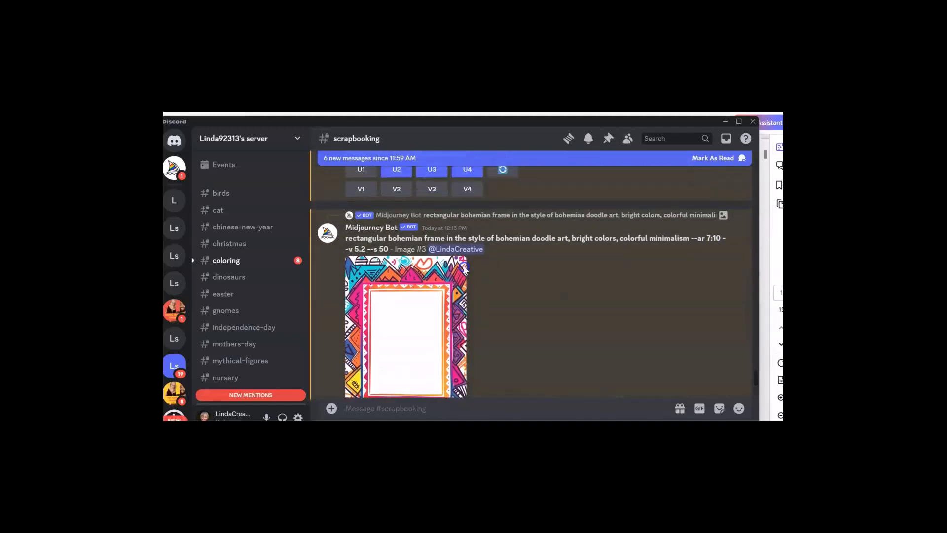
{"action": "scroll", "coordinate": [412, 279], "scroll_direction": "down", "scroll_amount": 1}
{"action": "scroll", "coordinate": [421, 267], "scroll_direction": "up", "scroll_amount": 6}
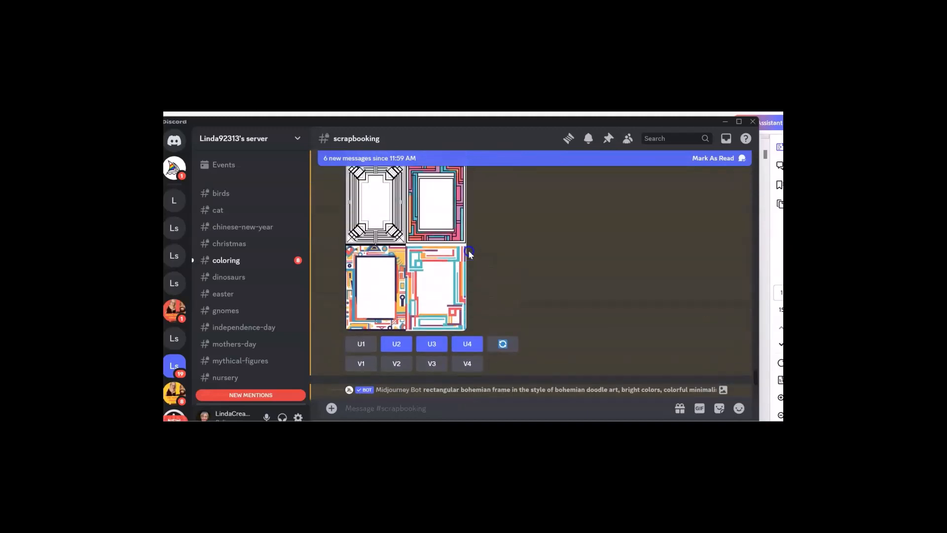
{"action": "scroll", "coordinate": [476, 254], "scroll_direction": "up", "scroll_amount": 10}
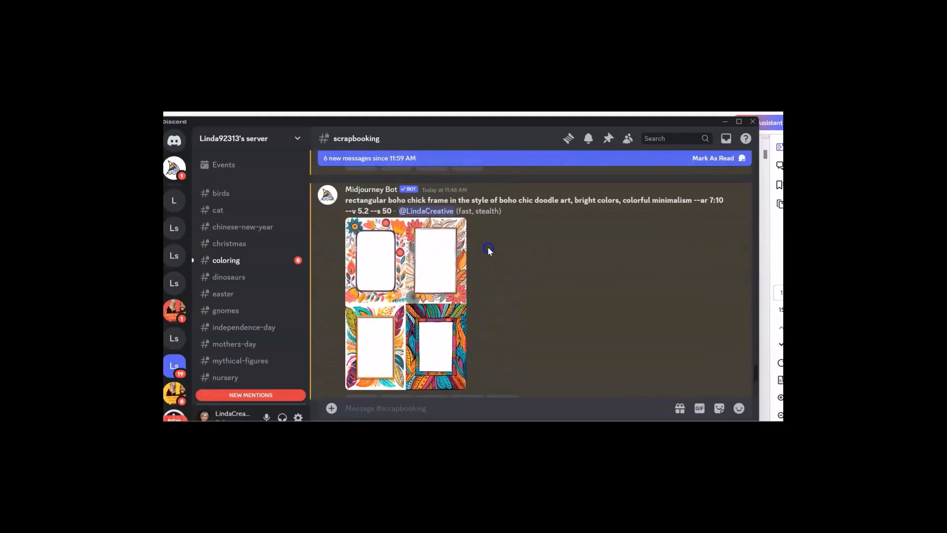
{"action": "scroll", "coordinate": [486, 252], "scroll_direction": "up", "scroll_amount": 6}
{"action": "scroll", "coordinate": [499, 265], "scroll_direction": "down", "scroll_amount": 8}
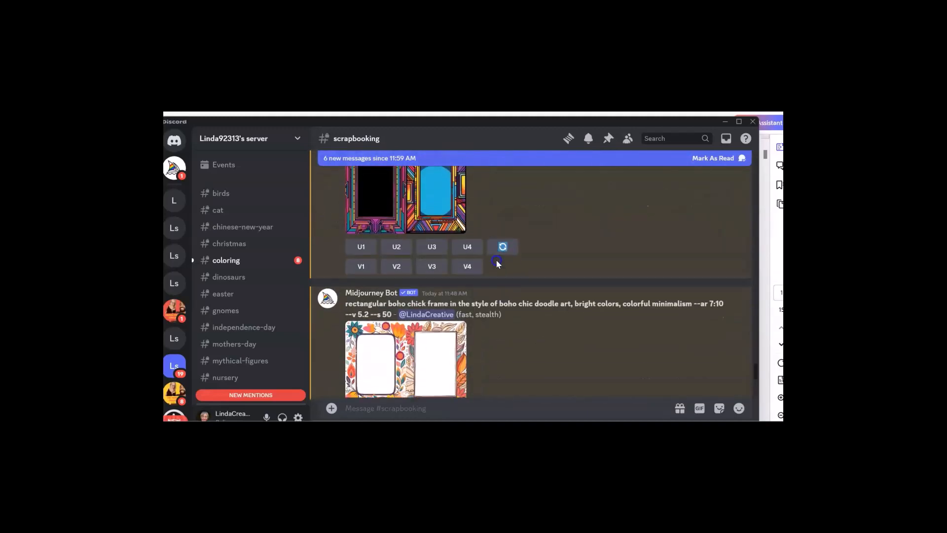
{"action": "scroll", "coordinate": [506, 266], "scroll_direction": "up", "scroll_amount": 8}
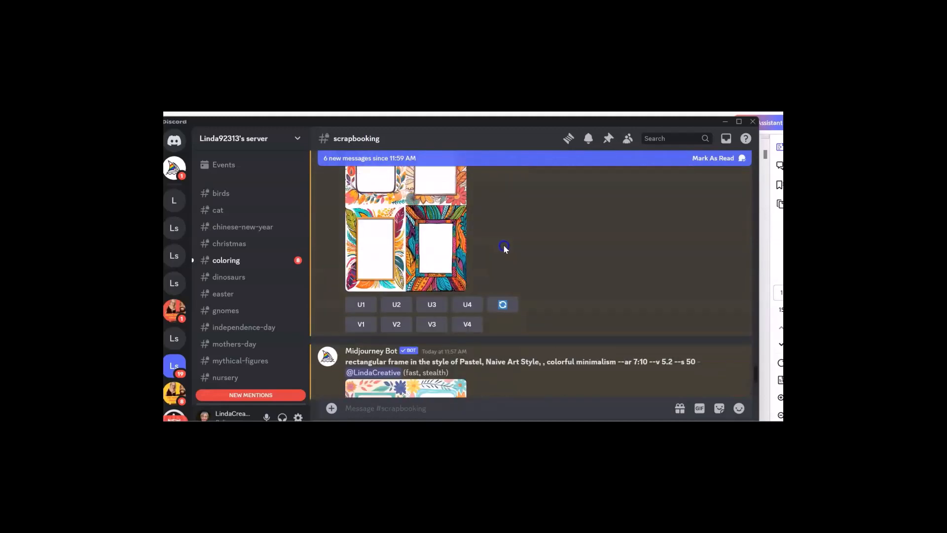
{"action": "scroll", "coordinate": [506, 246], "scroll_direction": "up", "scroll_amount": 10}
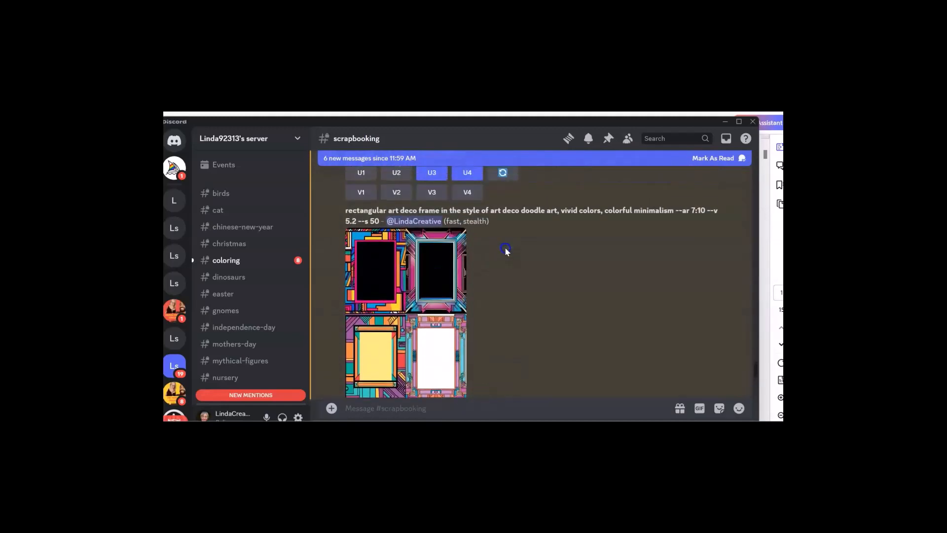
Compare the art deco, boho chic and pastel naive art frame prompts with their generated image grids.
{"action": "scroll", "coordinate": [464, 248], "scroll_direction": "down", "scroll_amount": 1}
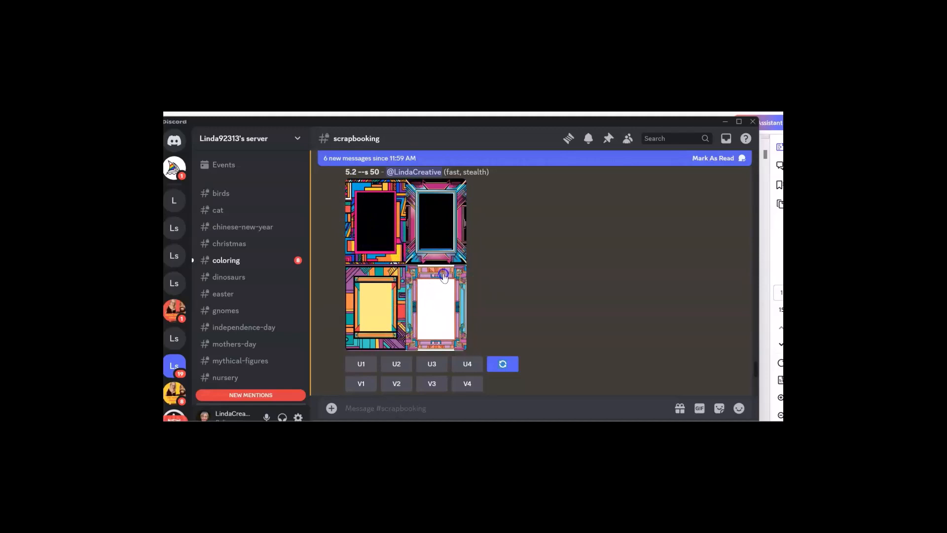
{"action": "scroll", "coordinate": [448, 344], "scroll_direction": "down", "scroll_amount": 5}
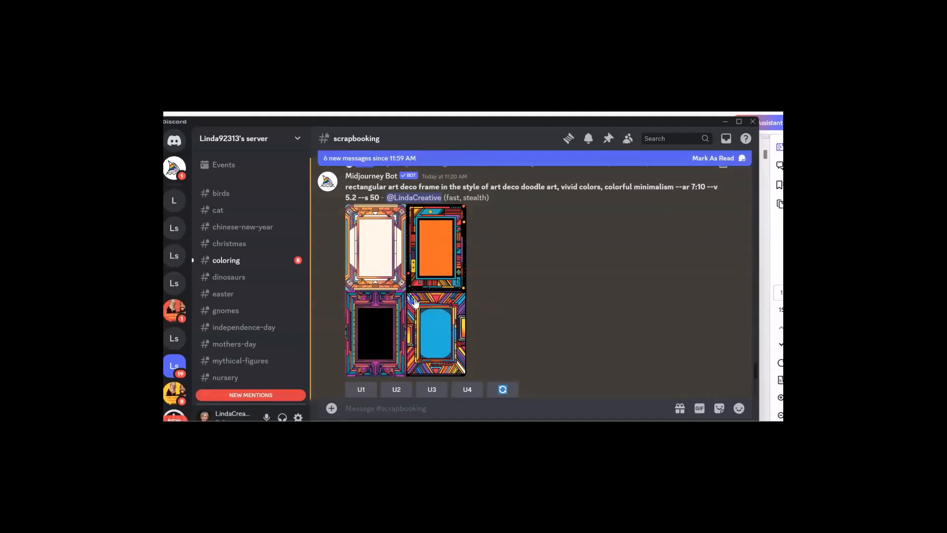
{"action": "scroll", "coordinate": [444, 298], "scroll_direction": "down", "scroll_amount": 5}
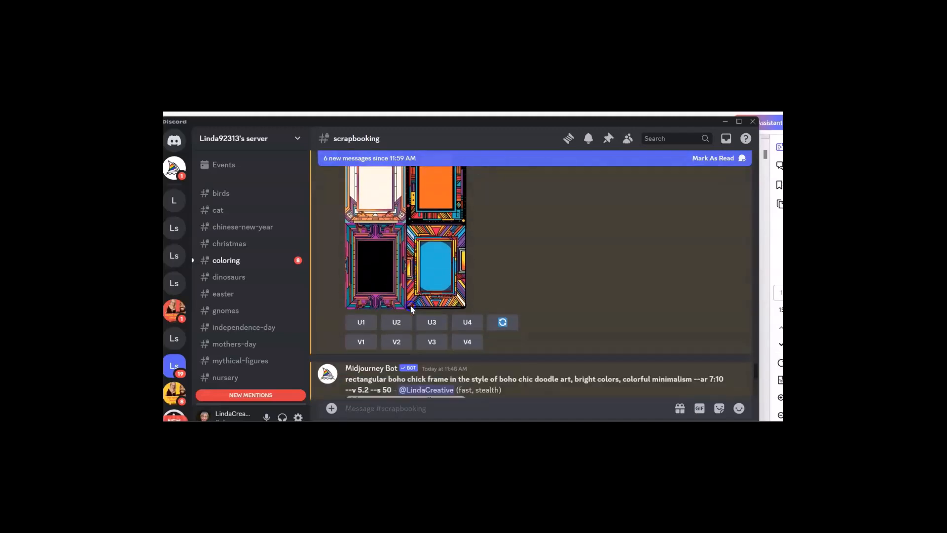
{"action": "scroll", "coordinate": [482, 291], "scroll_direction": "down", "scroll_amount": 1}
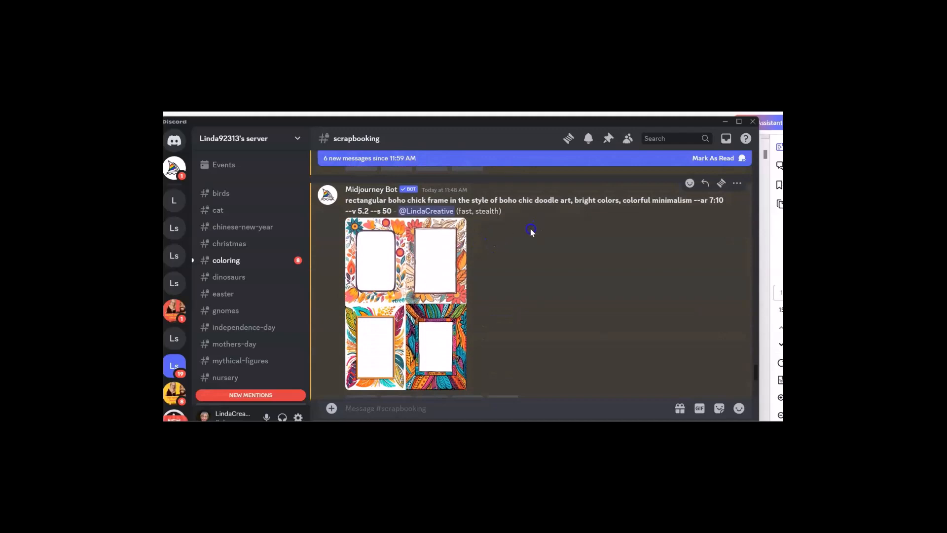
{"action": "scroll", "coordinate": [513, 237], "scroll_direction": "down", "scroll_amount": 2}
{"action": "scroll", "coordinate": [496, 243], "scroll_direction": "up", "scroll_amount": 4}
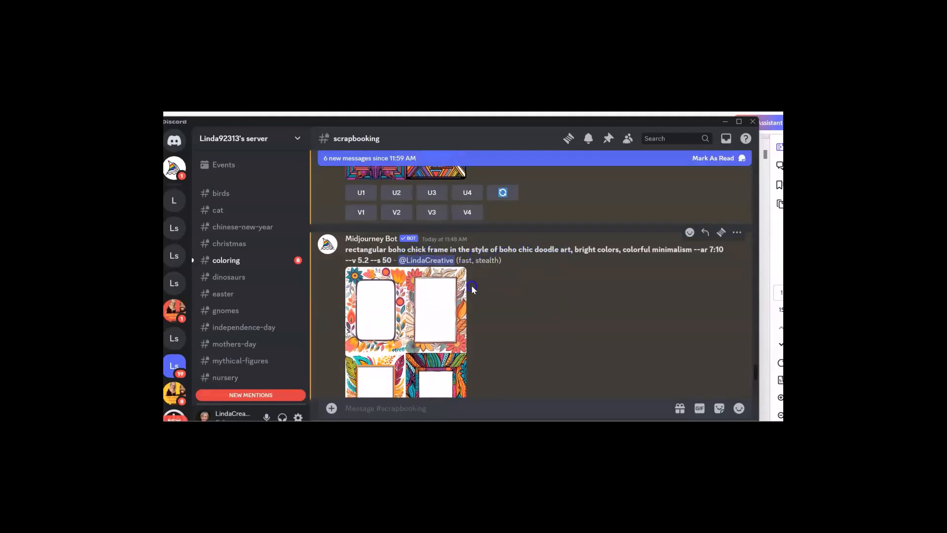
{"action": "scroll", "coordinate": [476, 292], "scroll_direction": "down", "scroll_amount": 3}
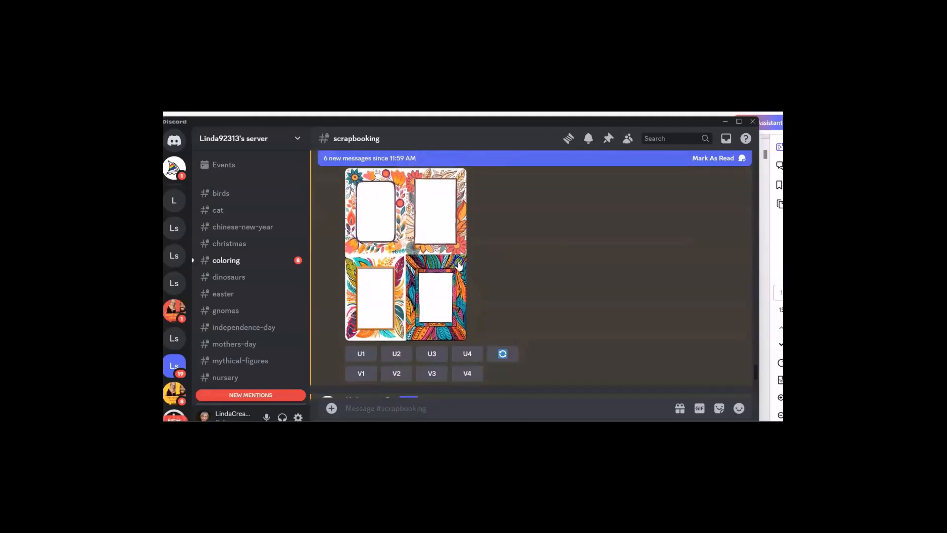
{"action": "scroll", "coordinate": [464, 262], "scroll_direction": "down", "scroll_amount": 5}
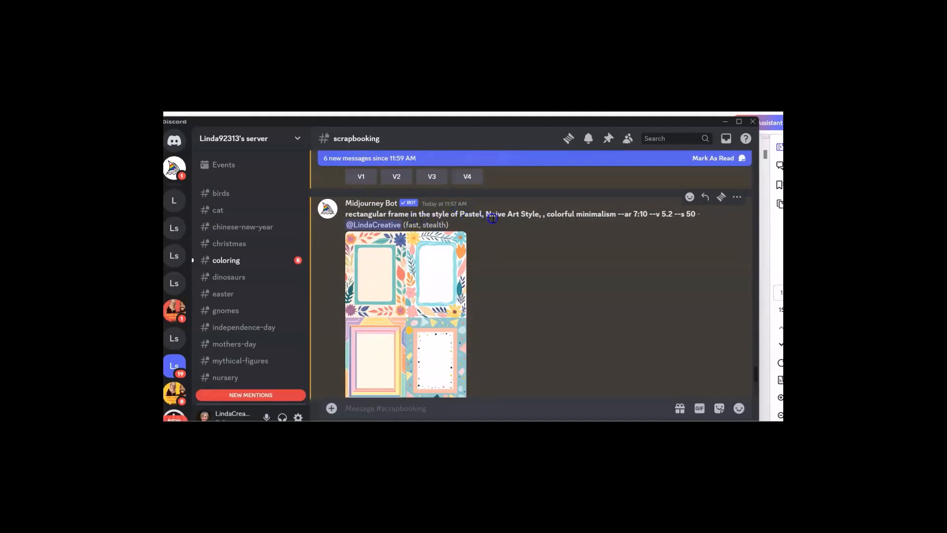
{"action": "scroll", "coordinate": [458, 269], "scroll_direction": "down", "scroll_amount": 2}
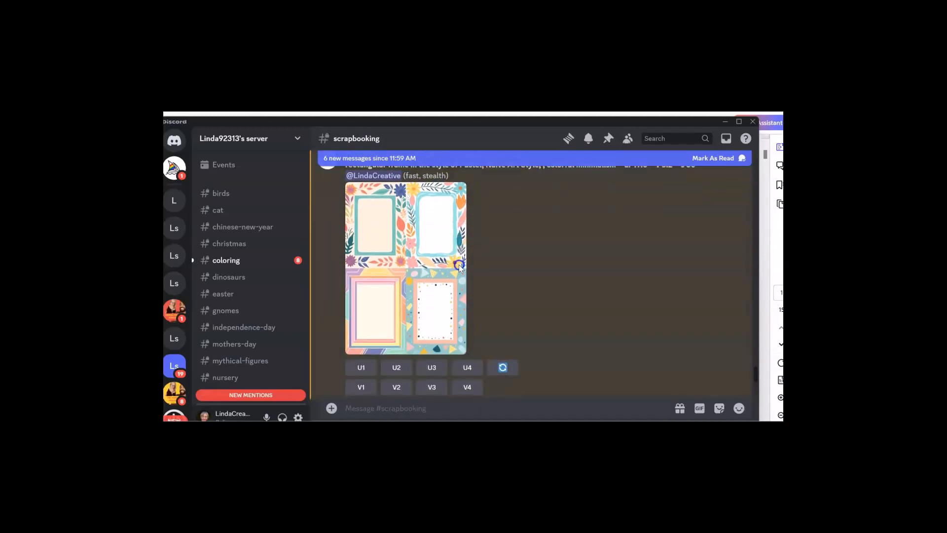
Compare the geometric contour vector and bohemian doodle art frame prompts with their generated images.
{"action": "scroll", "coordinate": [405, 298], "scroll_direction": "down", "scroll_amount": 5}
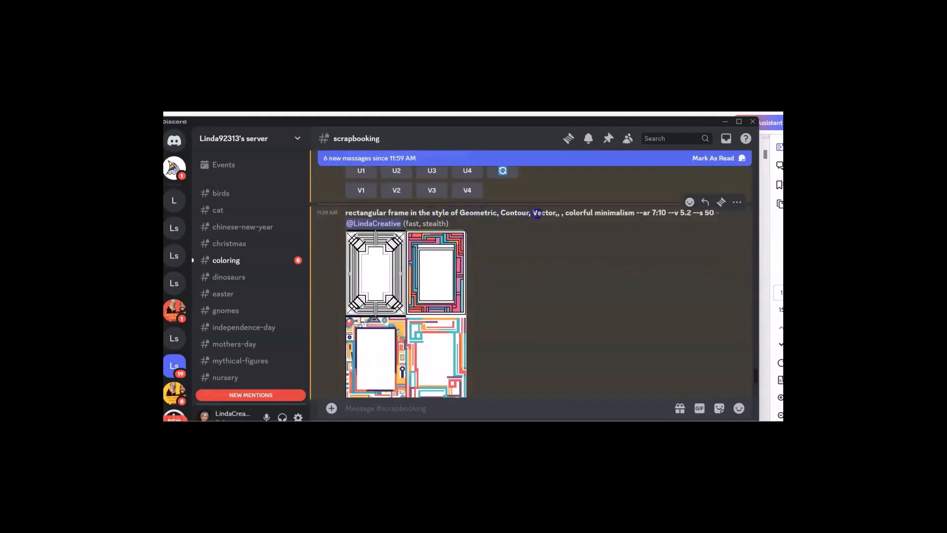
{"action": "scroll", "coordinate": [466, 257], "scroll_direction": "down", "scroll_amount": 4}
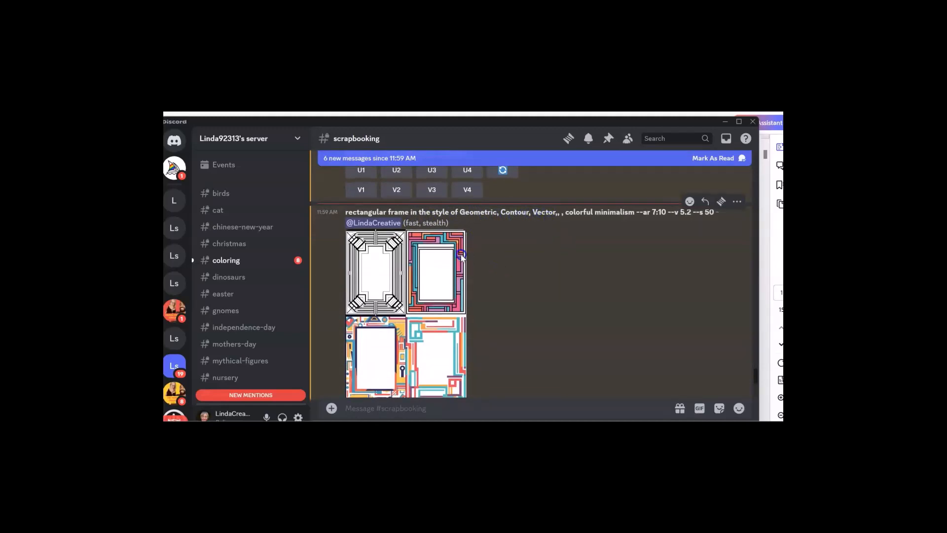
{"action": "scroll", "coordinate": [466, 260], "scroll_direction": "down", "scroll_amount": 4}
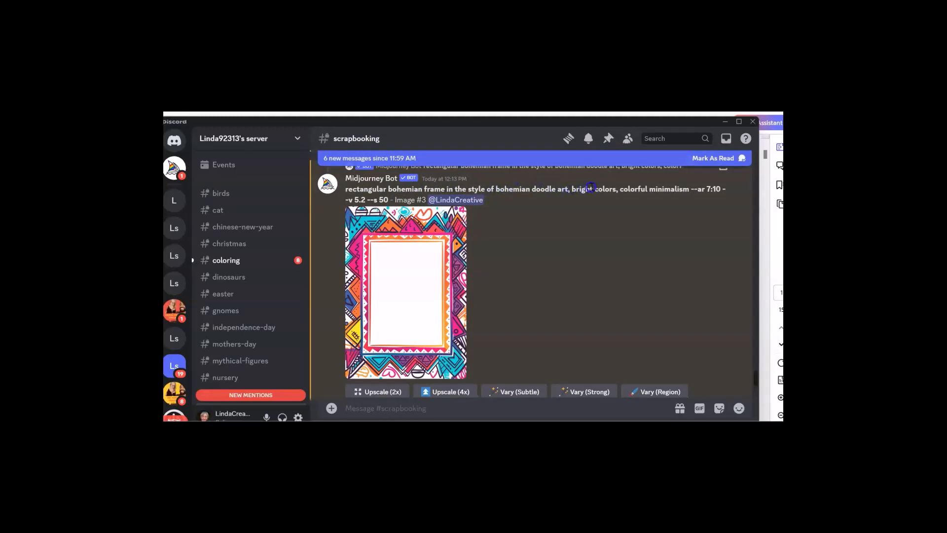
{"action": "scroll", "coordinate": [549, 231], "scroll_direction": "down", "scroll_amount": 8}
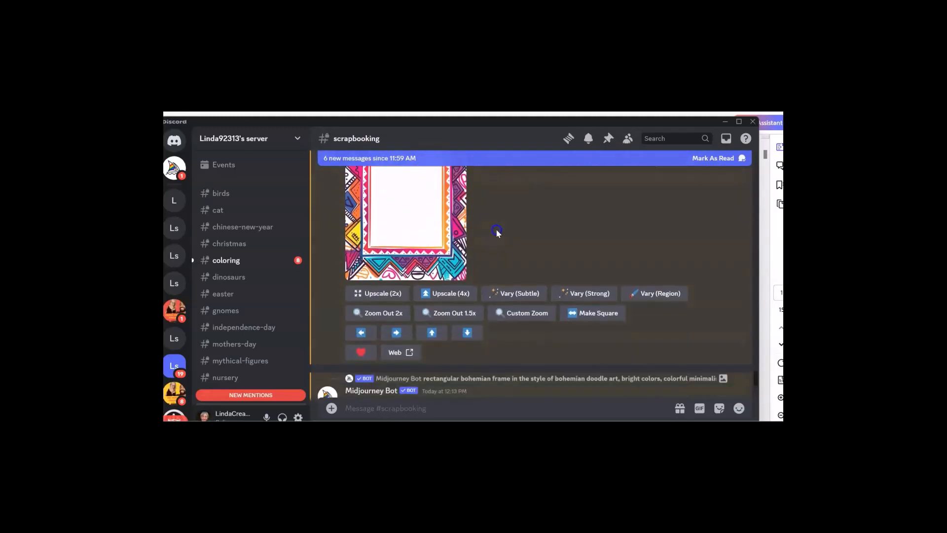
{"action": "scroll", "coordinate": [491, 265], "scroll_direction": "down", "scroll_amount": 5}
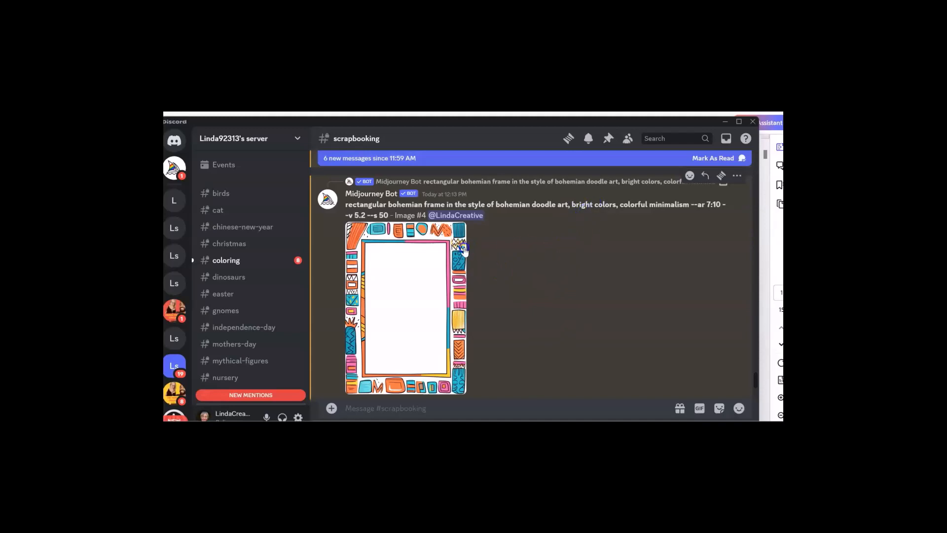
{"action": "scroll", "coordinate": [462, 253], "scroll_direction": "down", "scroll_amount": 2}
{"action": "scroll", "coordinate": [461, 253], "scroll_direction": "up", "scroll_amount": 2}
{"action": "scroll", "coordinate": [470, 307], "scroll_direction": "down", "scroll_amount": 2}
{"action": "scroll", "coordinate": [450, 275], "scroll_direction": "up", "scroll_amount": 2}
Copy the Image #4 bohemian doodle frame, switch to Canva and delete the card's floral background.
{"action": "right_click", "coordinate": [416, 304]}
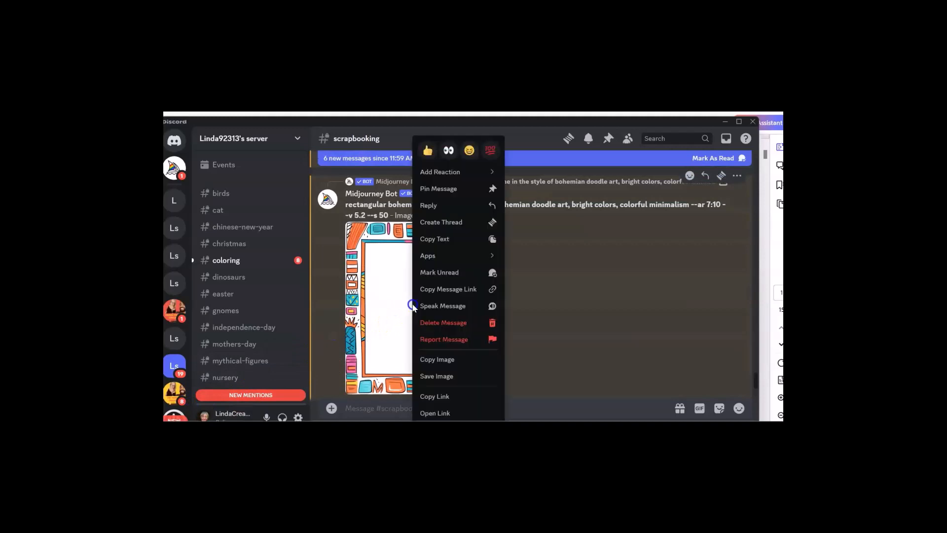
{"action": "left_click", "coordinate": [455, 361]}
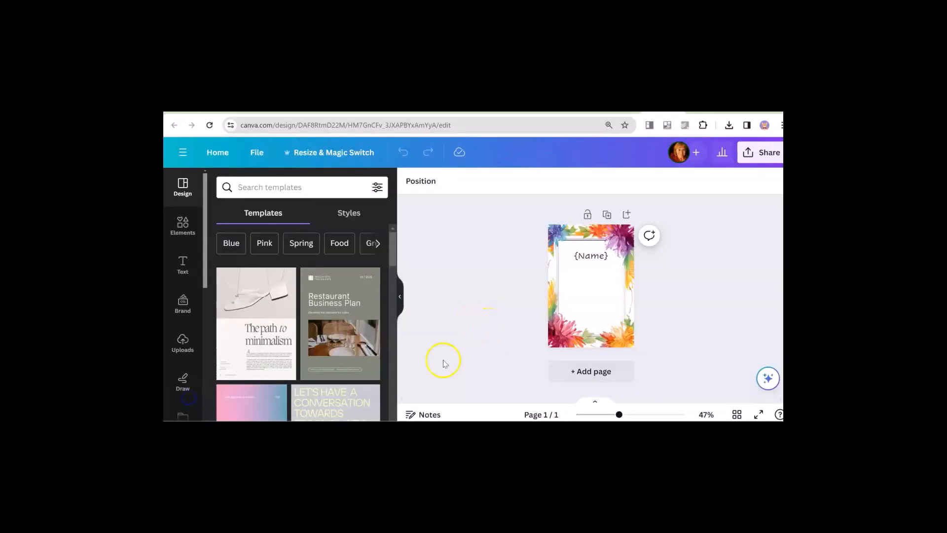
{"action": "left_click", "coordinate": [558, 330]}
{"action": "key", "text": "Delete"}
Paste the copied doodle frame onto the blank card as the page background and nudge the {Name} text slightly upward.
{"action": "left_click", "coordinate": [567, 330]}
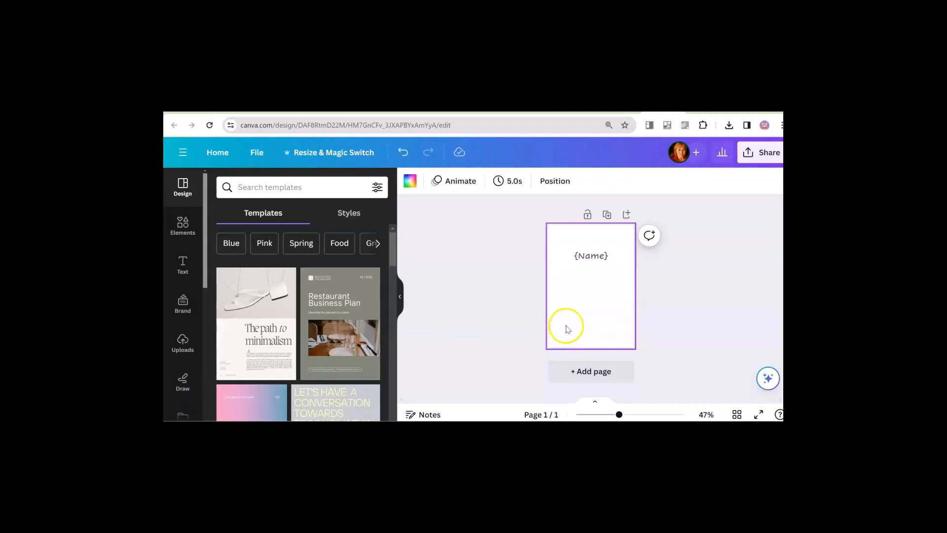
{"action": "right_click", "coordinate": [566, 329]}
{"action": "left_click", "coordinate": [597, 363]}
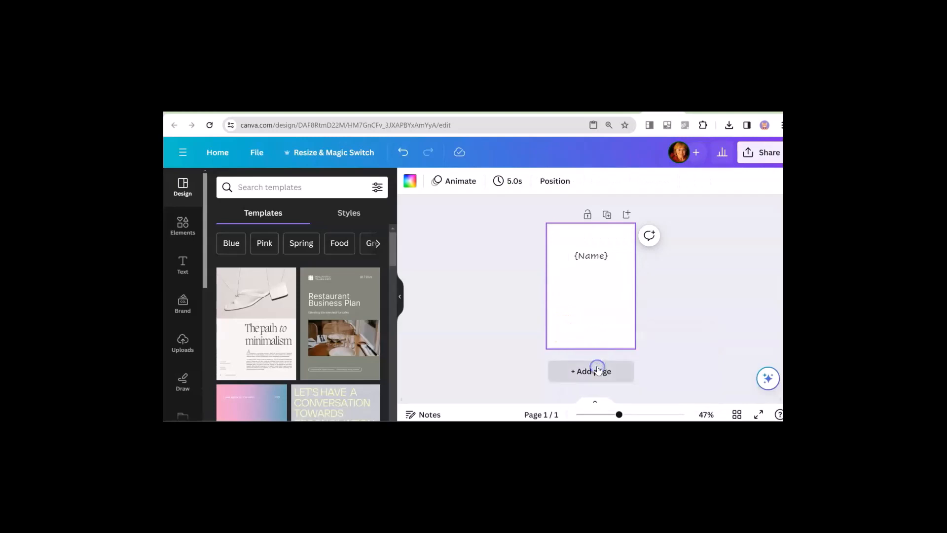
{"action": "right_click", "coordinate": [605, 316]}
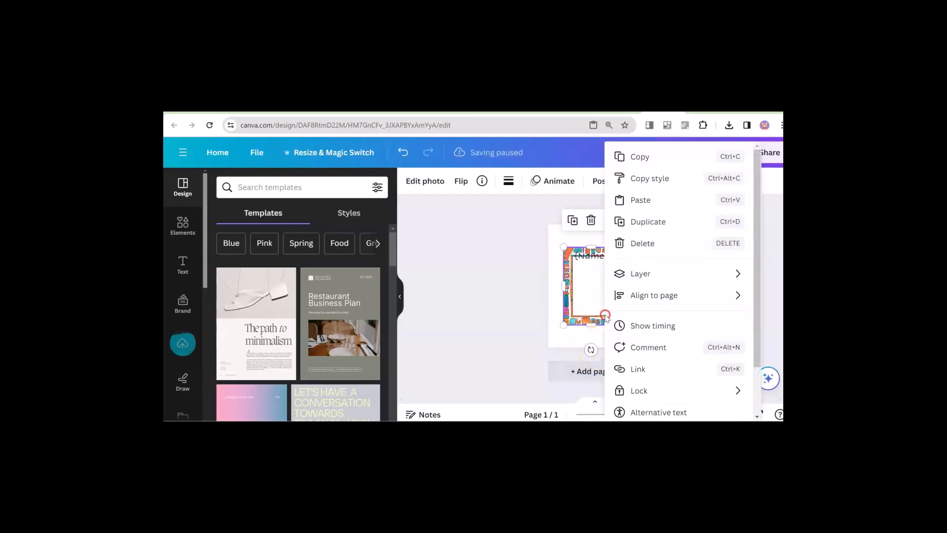
{"action": "scroll", "coordinate": [671, 390], "scroll_direction": "down", "scroll_amount": 2}
{"action": "left_click", "coordinate": [670, 385]}
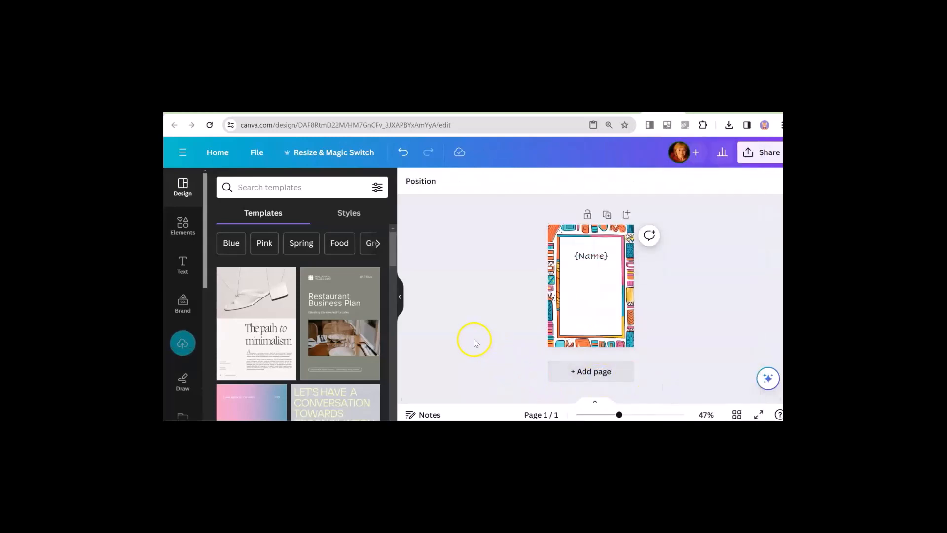
{"action": "mouse_move", "coordinate": [594, 258]}
{"action": "left_mouse_down"}
{"action": "mouse_move", "coordinate": [583, 254]}
{"action": "mouse_move", "coordinate": [594, 256]}
{"action": "left_mouse_up"}
{"action": "left_click", "coordinate": [497, 281]}
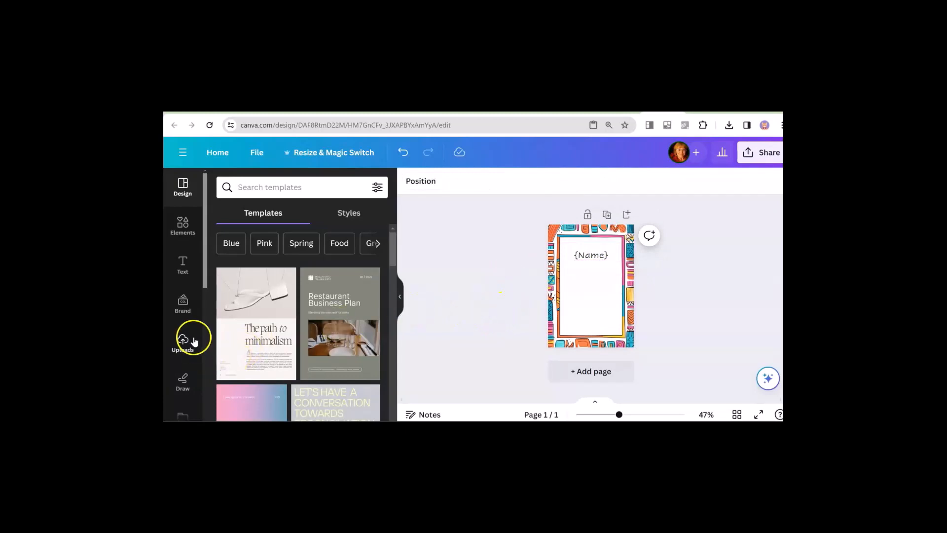
Start a bulk creation with manually entered data and delete the Email column from the data table.
{"action": "scroll", "coordinate": [193, 324], "scroll_direction": "down", "scroll_amount": 2}
{"action": "scroll", "coordinate": [192, 323], "scroll_direction": "down", "scroll_amount": 6}
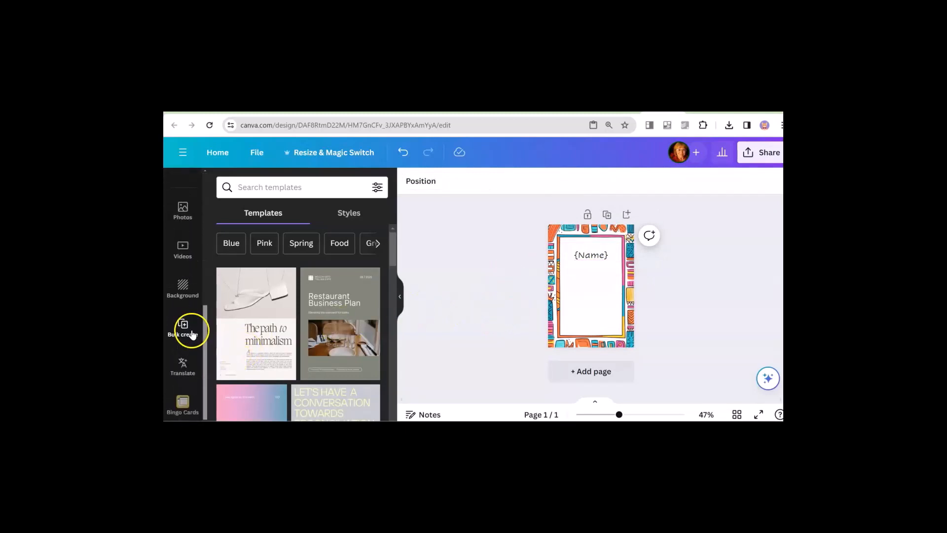
{"action": "left_click", "coordinate": [186, 330]}
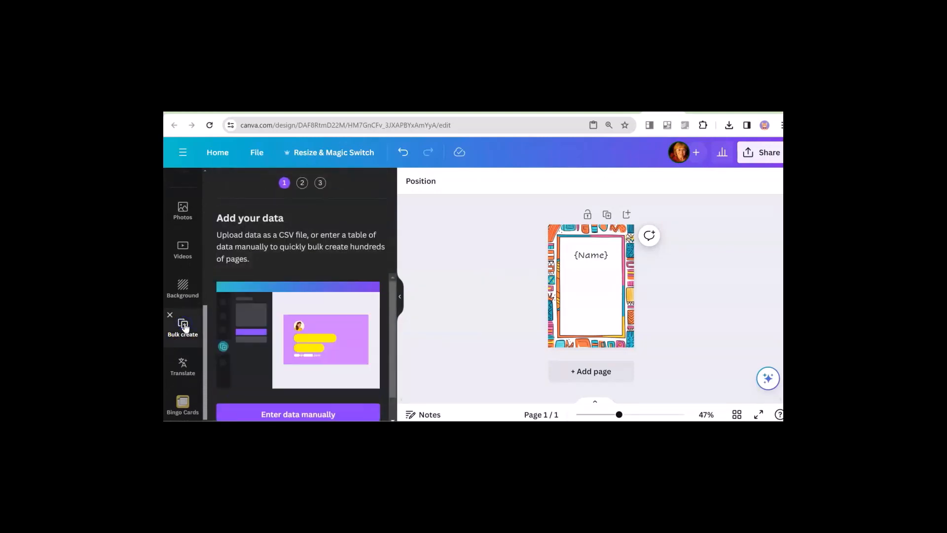
{"action": "scroll", "coordinate": [232, 318], "scroll_direction": "down", "scroll_amount": 1}
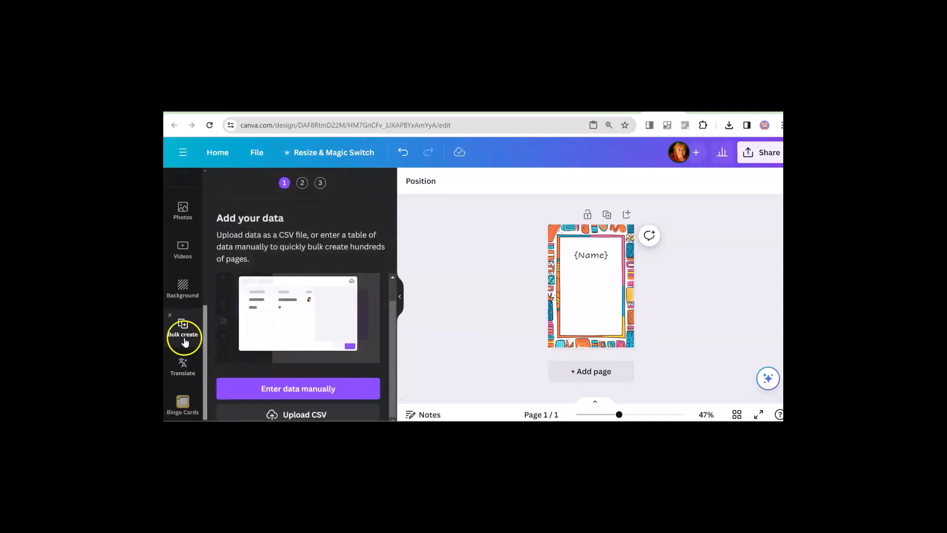
{"action": "left_click", "coordinate": [301, 390]}
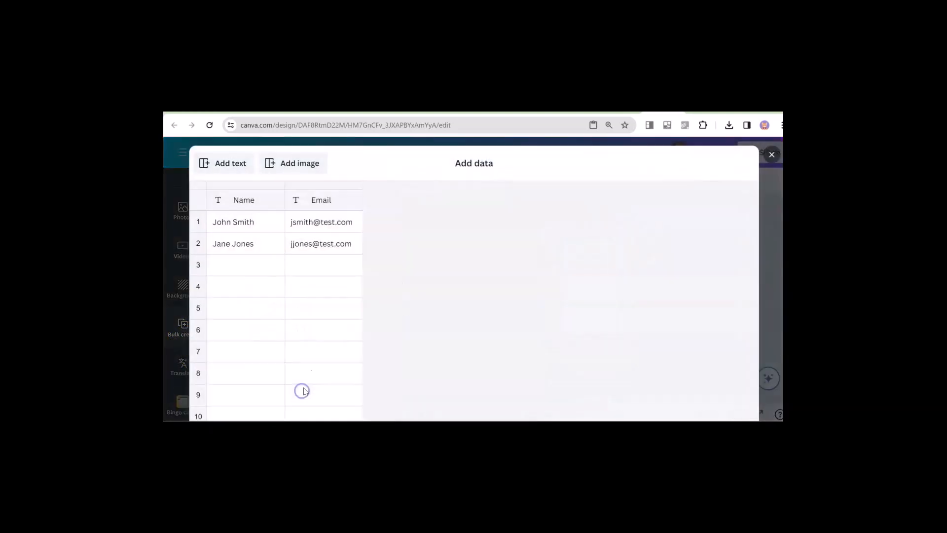
{"action": "right_click", "coordinate": [329, 202]}
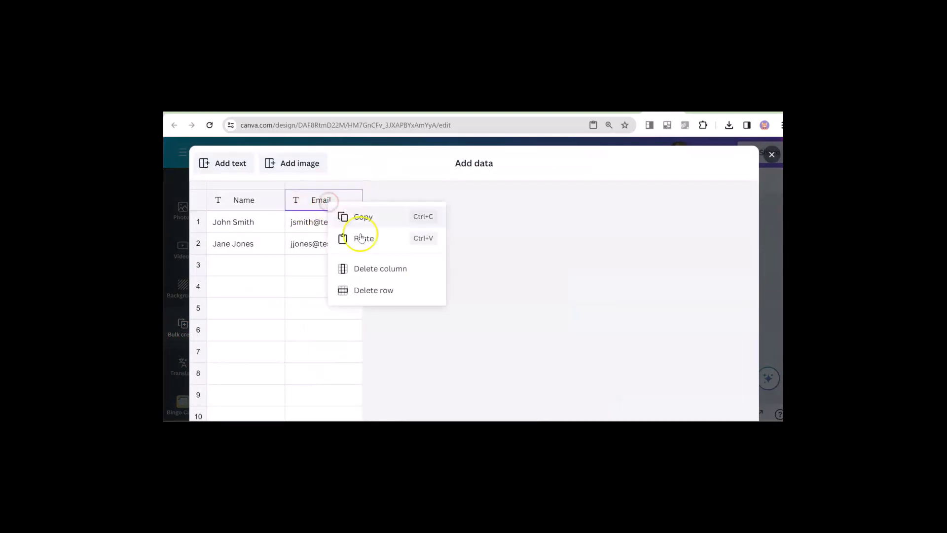
{"action": "left_click", "coordinate": [391, 269]}
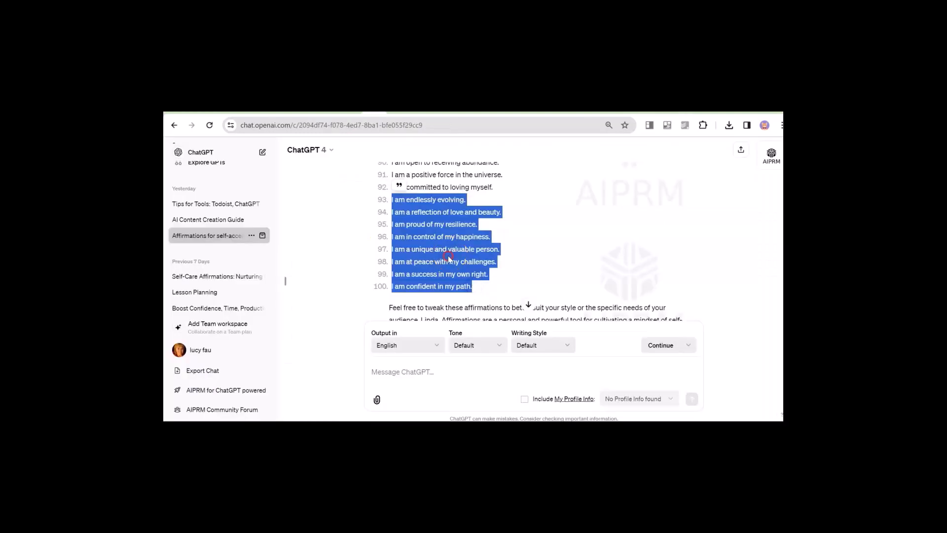
Copy affirmations 93 to 100 from the ChatGPT list and clear both sample entries from the Name column in Canva.
{"action": "right_click", "coordinate": [451, 257]}
{"action": "left_click", "coordinate": [486, 264]}
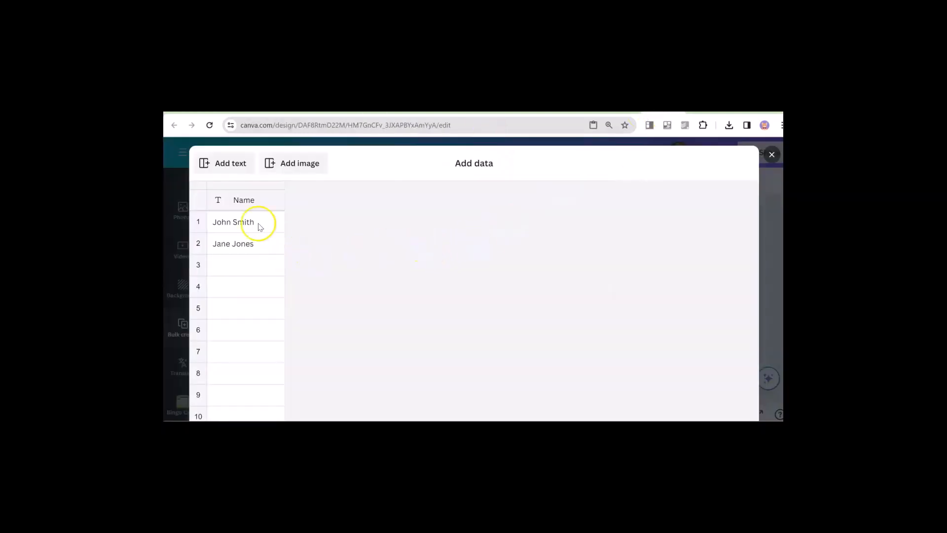
{"action": "left_click", "coordinate": [234, 223]}
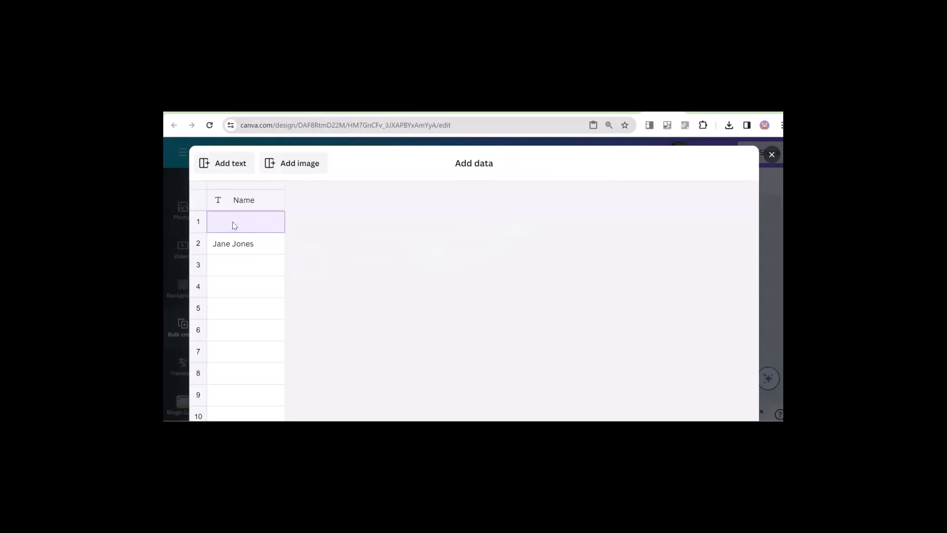
{"action": "left_click", "coordinate": [251, 243]}
{"action": "key", "text": "Delete"}
Paste the copied affirmations into the Name column from row 1 down and finish the data entry.
{"action": "left_click", "coordinate": [210, 220]}
{"action": "right_click", "coordinate": [210, 221]}
{"action": "left_click", "coordinate": [251, 255]}
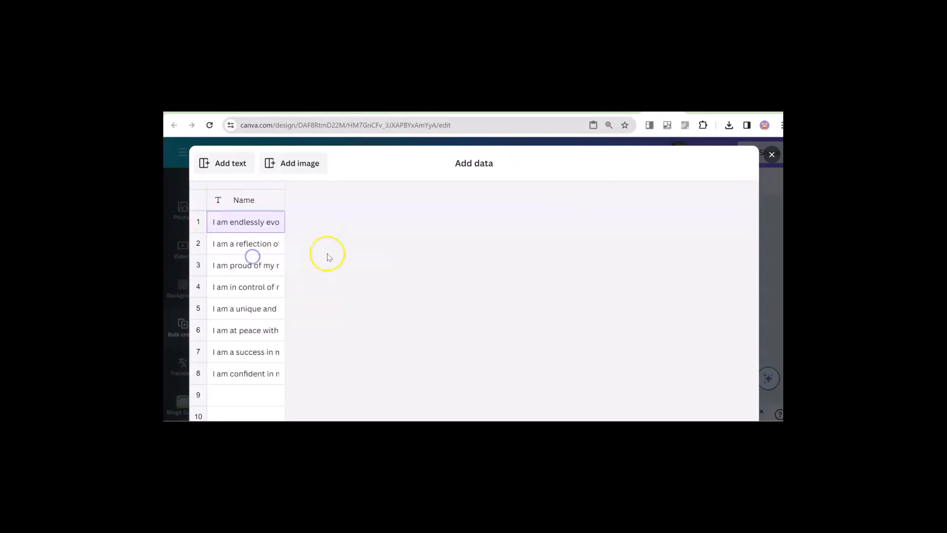
{"action": "scroll", "coordinate": [440, 271], "scroll_direction": "down", "scroll_amount": 6}
{"action": "left_click", "coordinate": [732, 396]}
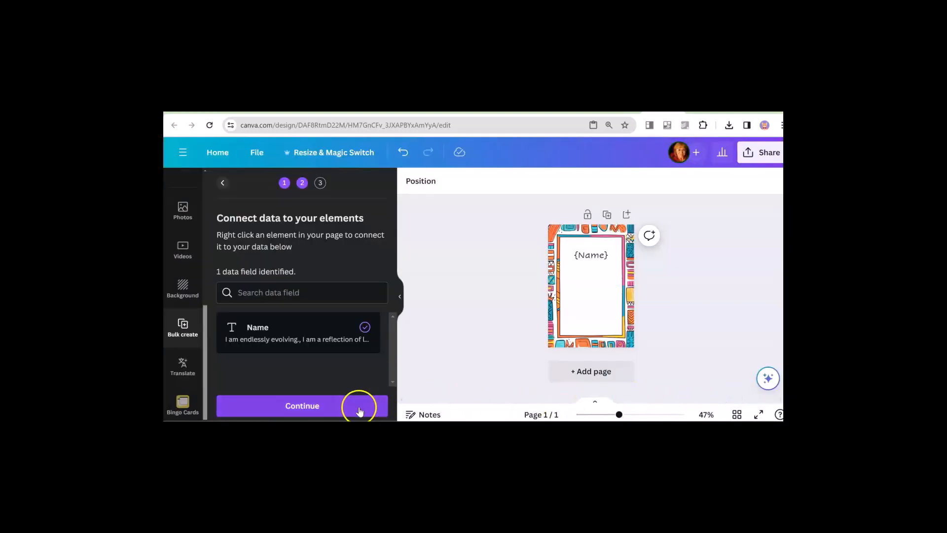
Connect the card's text placeholder to the Name data field and generate 8 designs with all affirmations selected.
{"action": "left_click", "coordinate": [592, 255]}
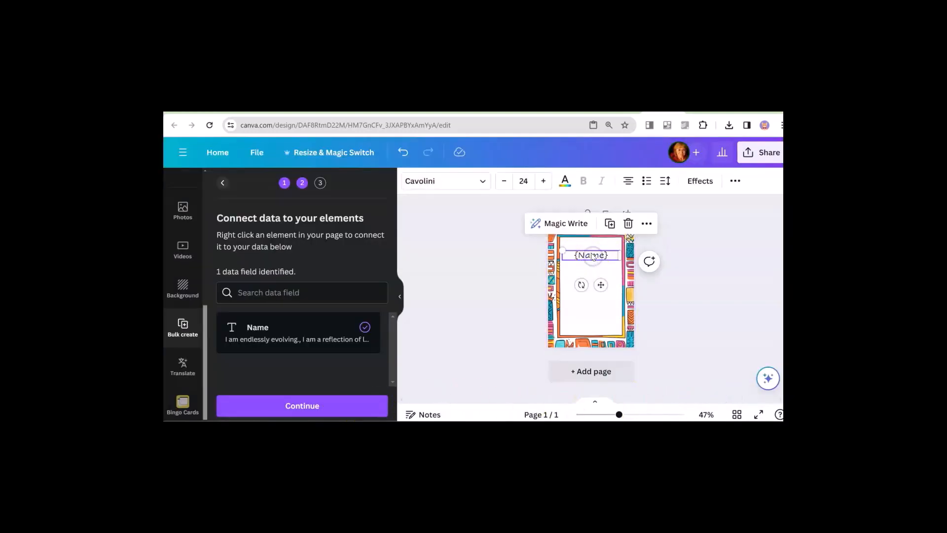
{"action": "right_click", "coordinate": [593, 257]}
{"action": "mouse_move", "coordinate": [603, 260]}
{"action": "left_click", "coordinate": [632, 284]}
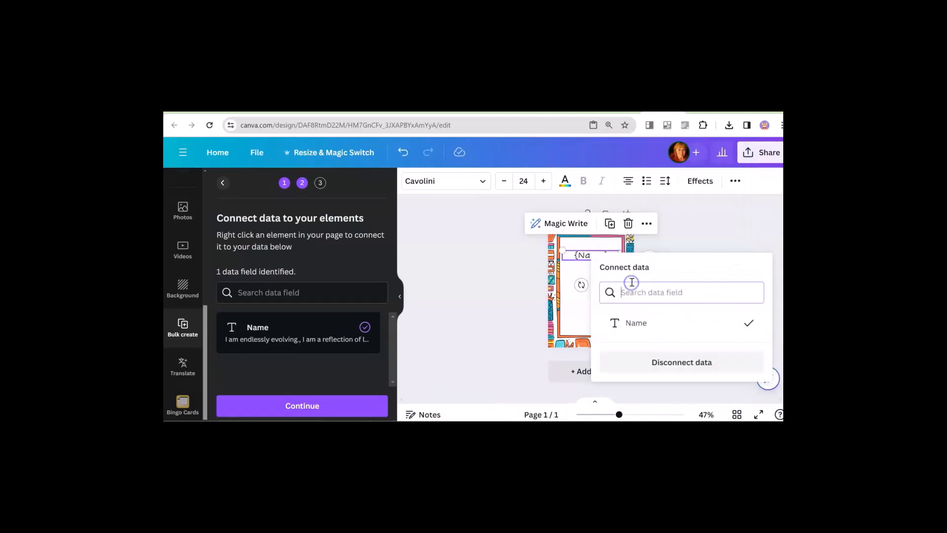
{"action": "left_click", "coordinate": [636, 323]}
{"action": "double_click", "coordinate": [605, 256]}
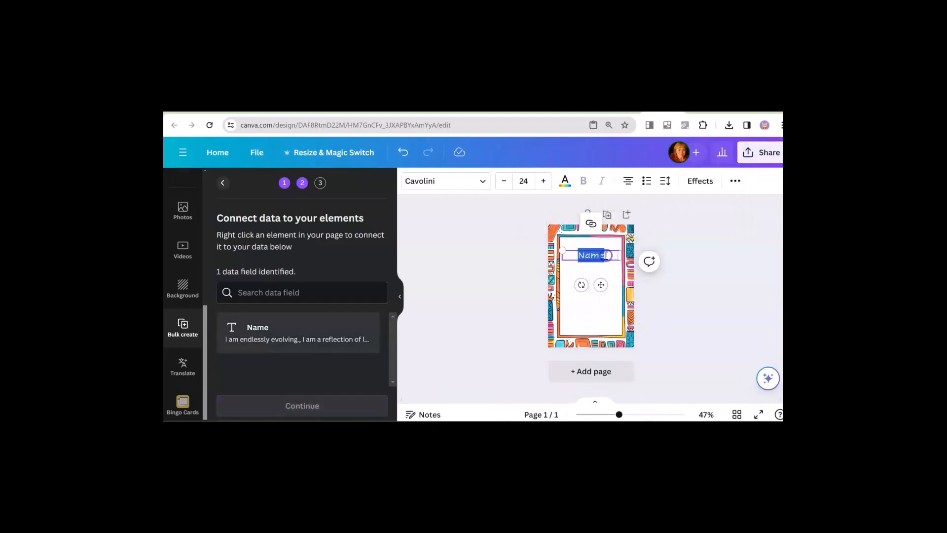
{"action": "right_click", "coordinate": [606, 258]}
{"action": "left_click", "coordinate": [641, 324]}
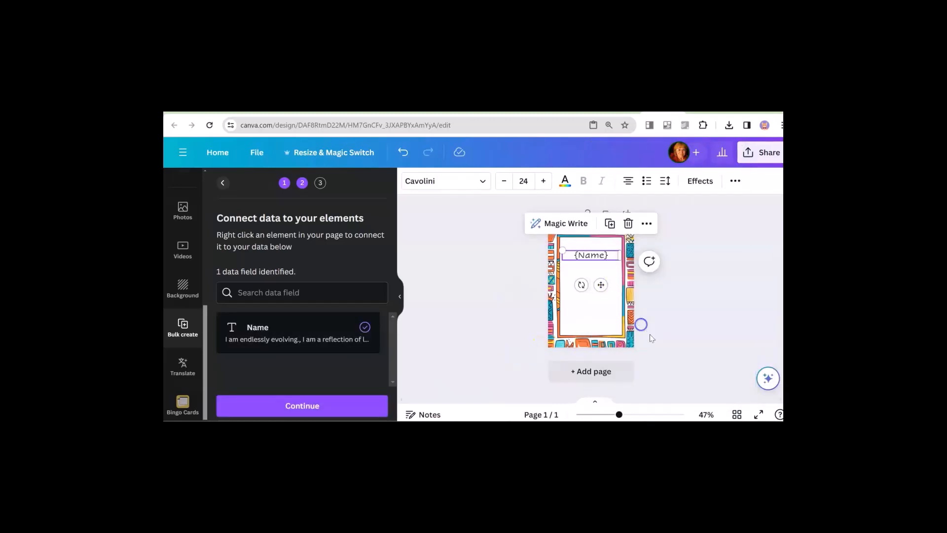
{"action": "left_click", "coordinate": [317, 408]}
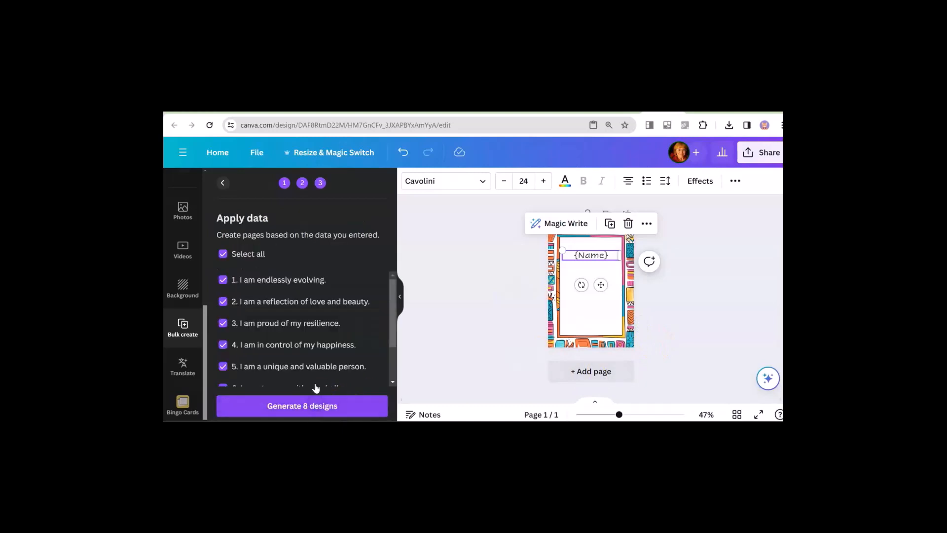
{"action": "left_click", "coordinate": [317, 414]}
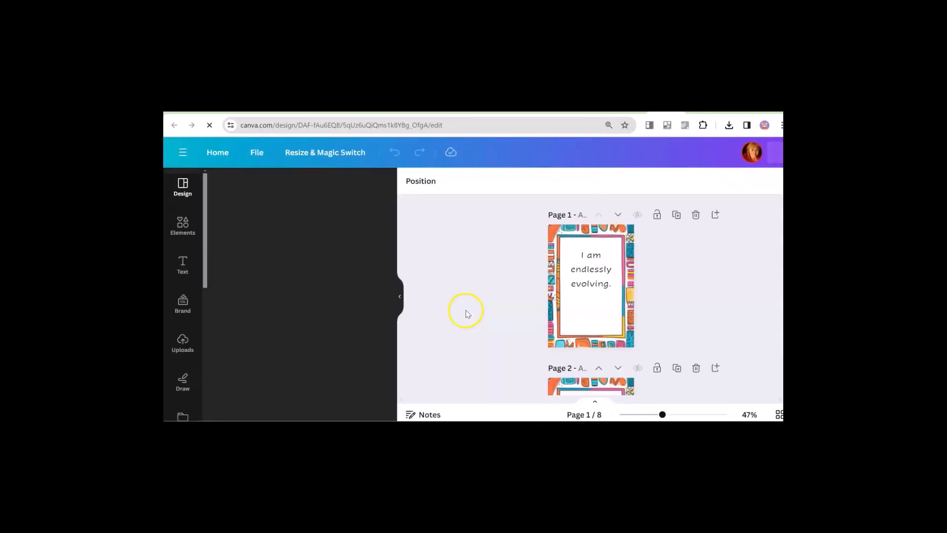
Move the "I am endlessly evolving." text down on page 1 and set its line spacing to 1.92.
{"action": "left_click", "coordinate": [596, 285]}
{"action": "left_click_drag", "start_coordinate": [596, 285], "coordinate": [594, 294]}
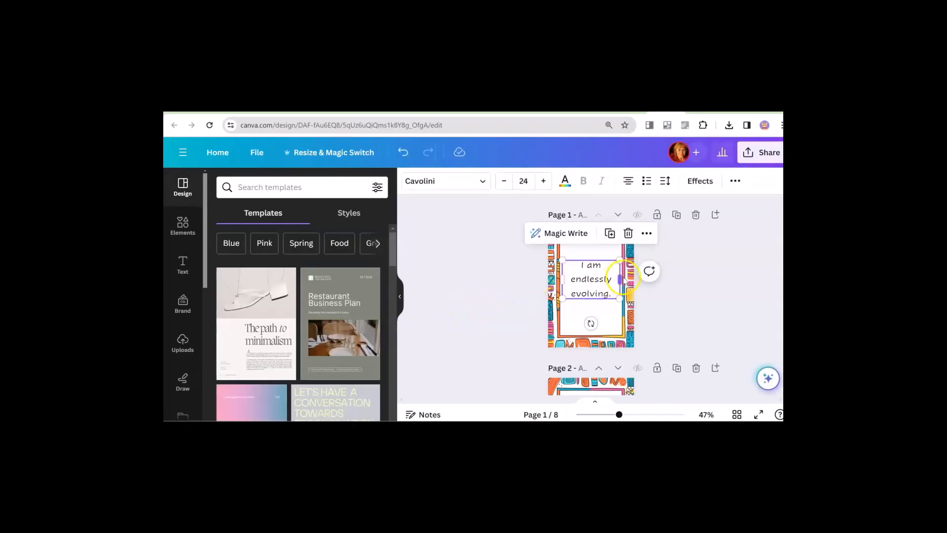
{"action": "scroll", "coordinate": [593, 284], "scroll_direction": "down", "scroll_amount": 1}
{"action": "scroll", "coordinate": [596, 273], "scroll_direction": "up", "scroll_amount": 1}
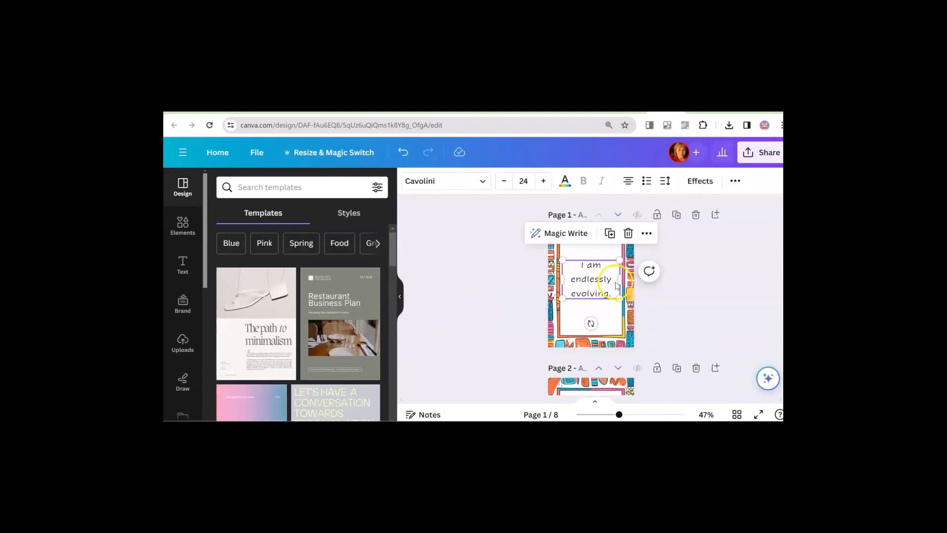
{"action": "left_click", "coordinate": [665, 180]}
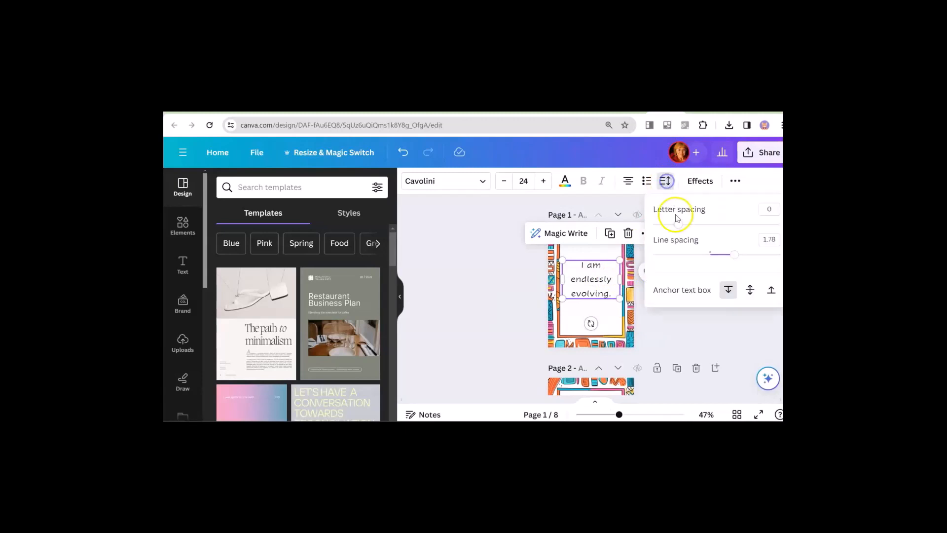
{"action": "left_click_drag", "start_coordinate": [735, 255], "coordinate": [743, 255]}
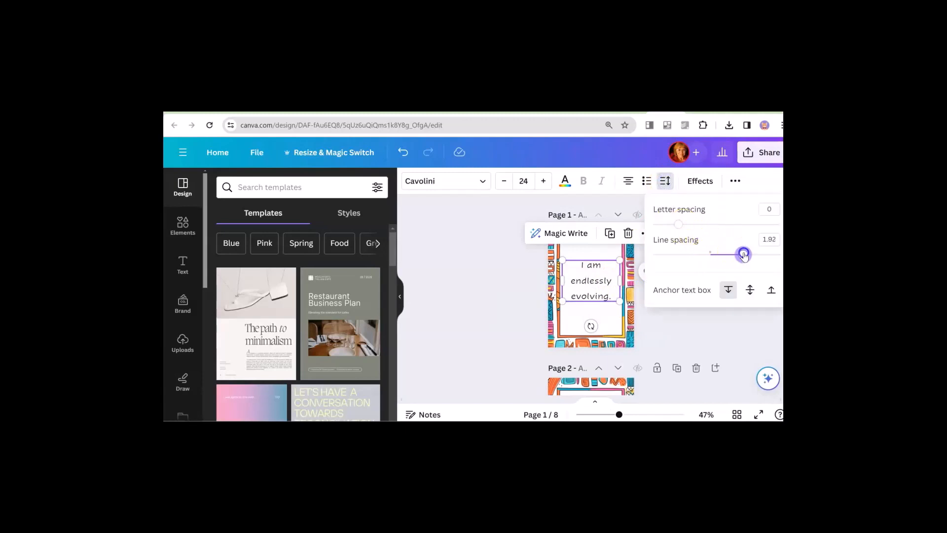
Narrow the page 1 text box slightly, set its font size to 30 and recentre it within the frame.
{"action": "left_click_drag", "start_coordinate": [621, 280], "coordinate": [614, 280]}
{"action": "left_click", "coordinate": [545, 182]}
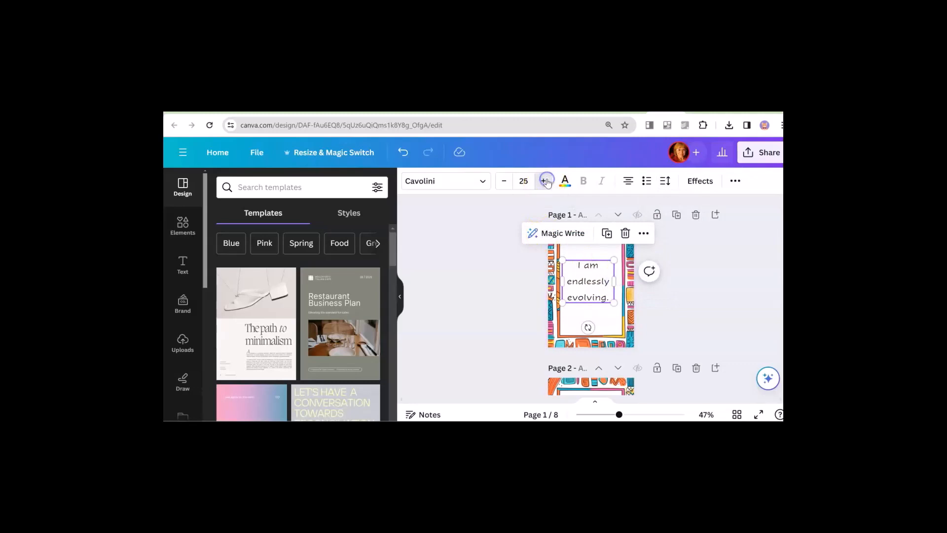
{"action": "left_click", "coordinate": [546, 181]}
{"action": "left_click", "coordinate": [545, 181]}
{"action": "left_click", "coordinate": [545, 181]}
{"action": "left_click", "coordinate": [545, 181]}
{"action": "left_click", "coordinate": [546, 182]}
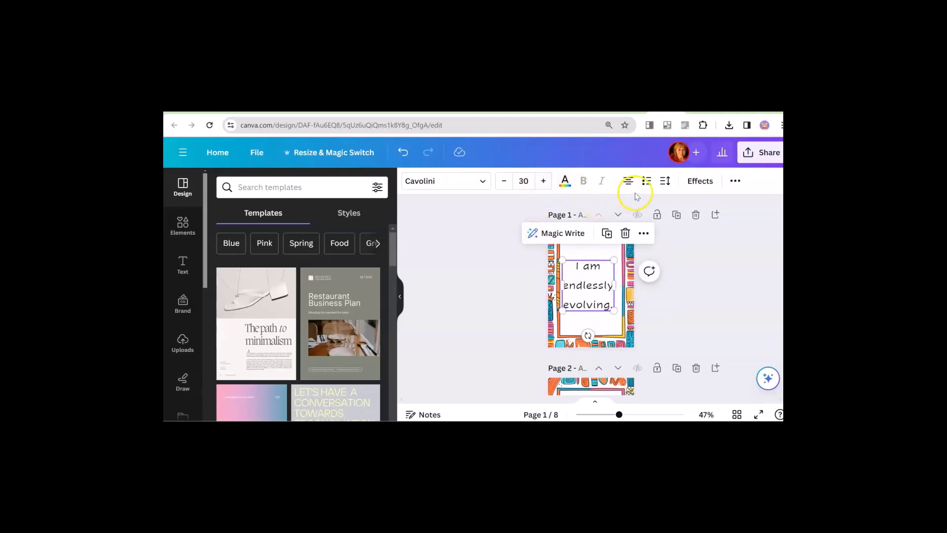
{"action": "left_click_drag", "start_coordinate": [588, 284], "coordinate": [591, 279]}
{"action": "scroll", "coordinate": [592, 307], "scroll_direction": "down", "scroll_amount": 3}
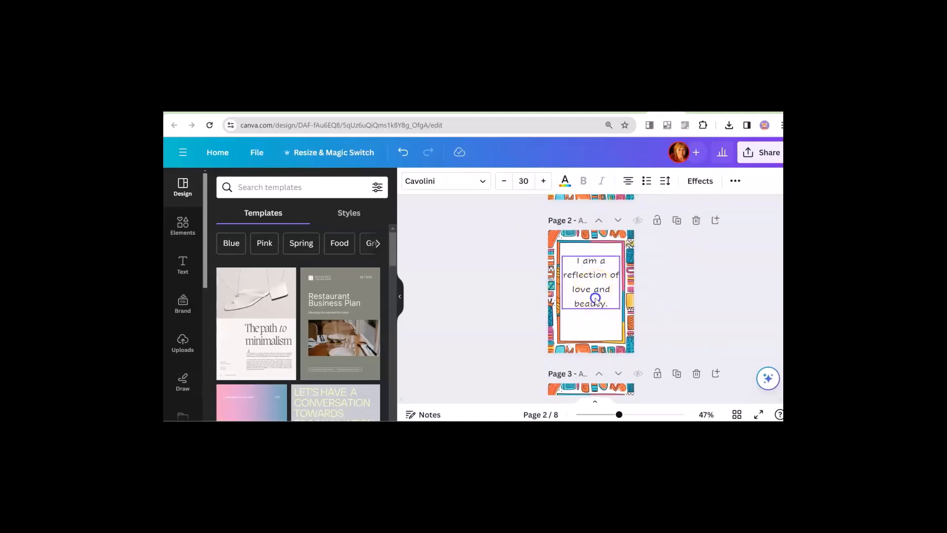
Set the "I am a reflection of love and beauty." text on page 2 to font size 29.
{"action": "left_click", "coordinate": [579, 265]}
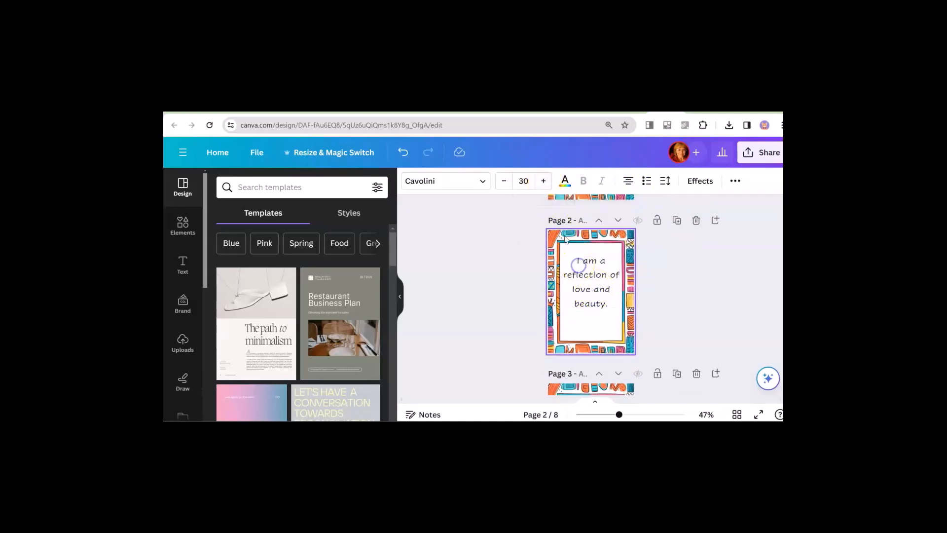
{"action": "left_click", "coordinate": [543, 180]}
{"action": "left_click", "coordinate": [461, 293]}
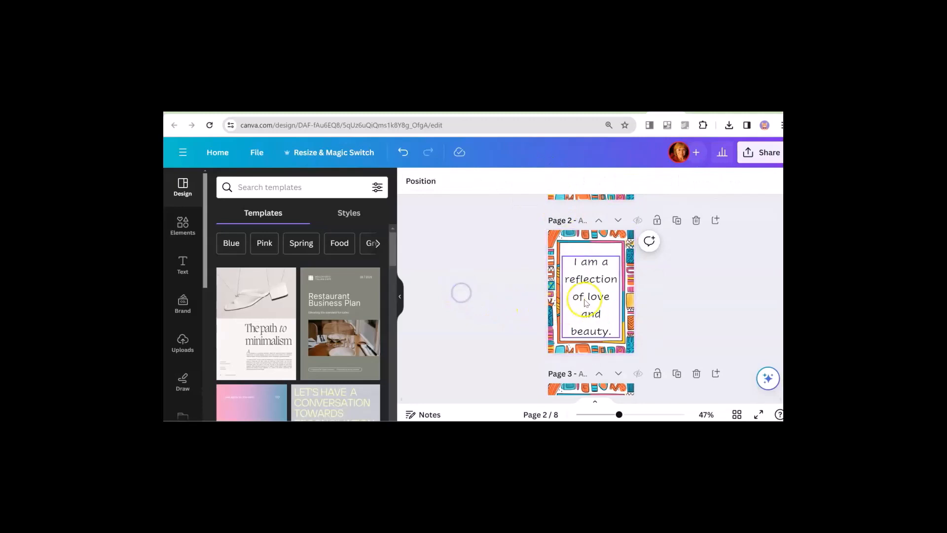
{"action": "left_click", "coordinate": [587, 303]}
Enlarge the "I am proud of my resilience." text on page 3 until it wraps onto four lines within the frame.
{"action": "scroll", "coordinate": [497, 307], "scroll_direction": "down", "scroll_amount": 4}
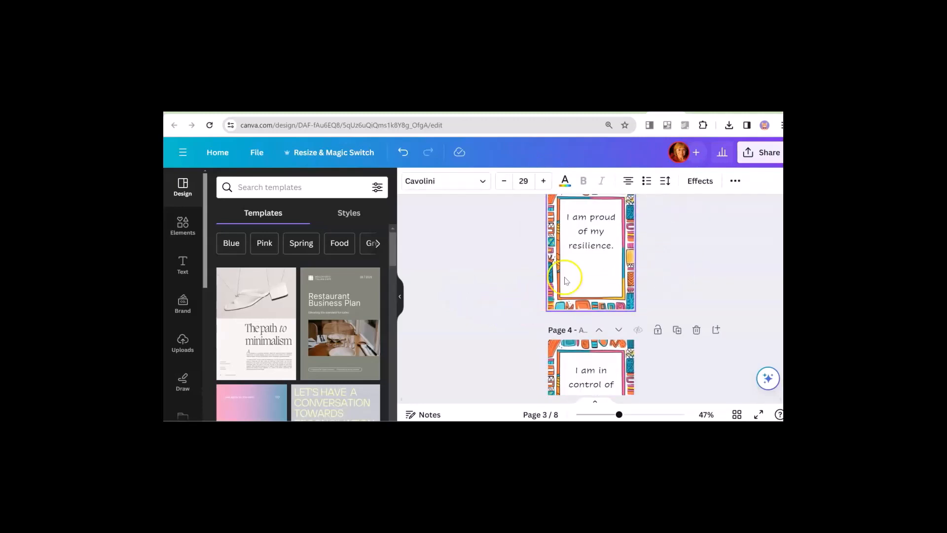
{"action": "left_click", "coordinate": [585, 246]}
{"action": "left_click", "coordinate": [544, 181]}
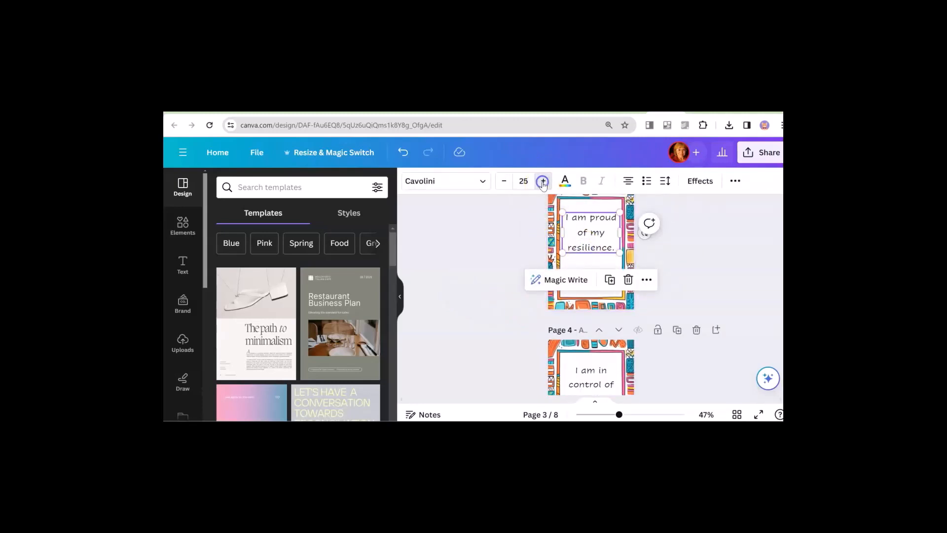
{"action": "left_click", "coordinate": [543, 180]}
{"action": "left_click", "coordinate": [543, 181]}
{"action": "left_click", "coordinate": [543, 181]}
{"action": "left_click", "coordinate": [544, 181]}
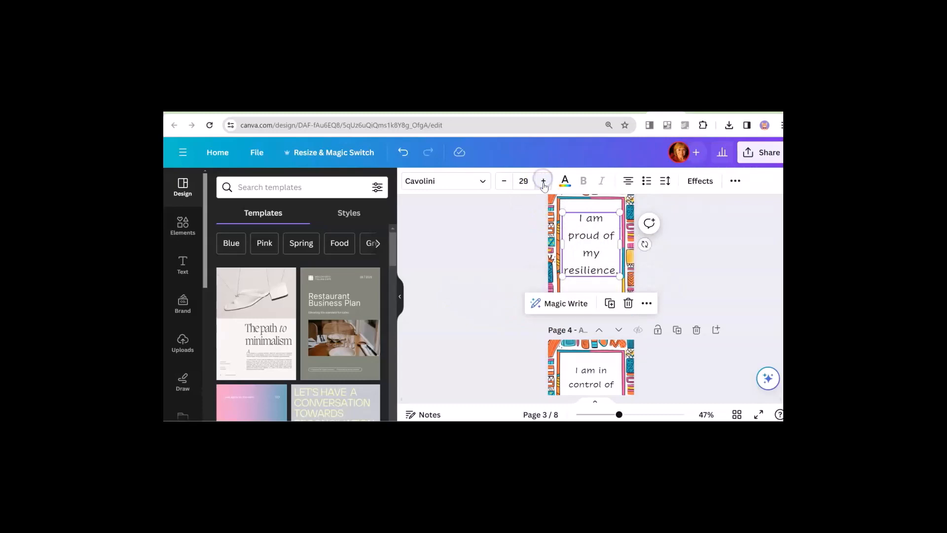
{"action": "left_click", "coordinate": [543, 181]}
{"action": "left_click", "coordinate": [503, 253]}
{"action": "scroll", "coordinate": [505, 266], "scroll_direction": "down", "scroll_amount": 3}
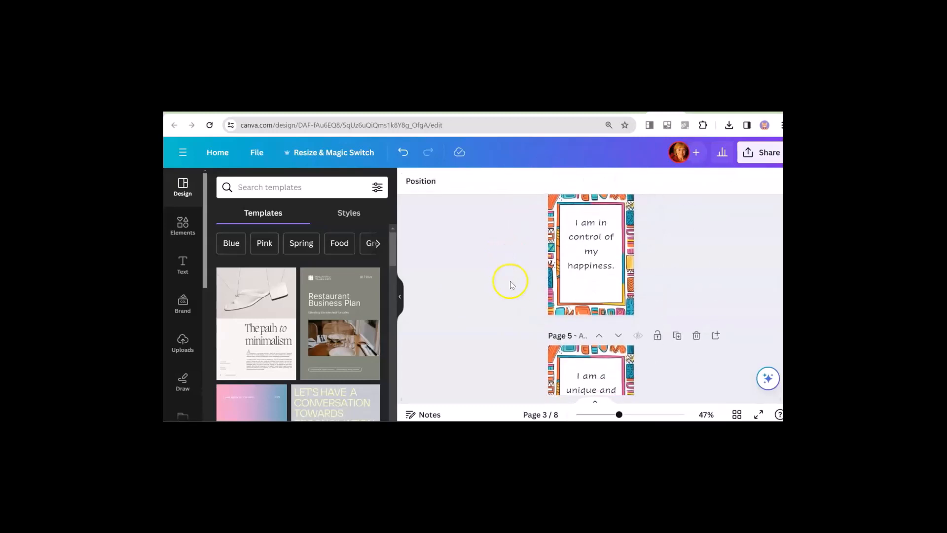
{"action": "left_click", "coordinate": [578, 241]}
{"action": "scroll", "coordinate": [500, 276], "scroll_direction": "down", "scroll_amount": 2}
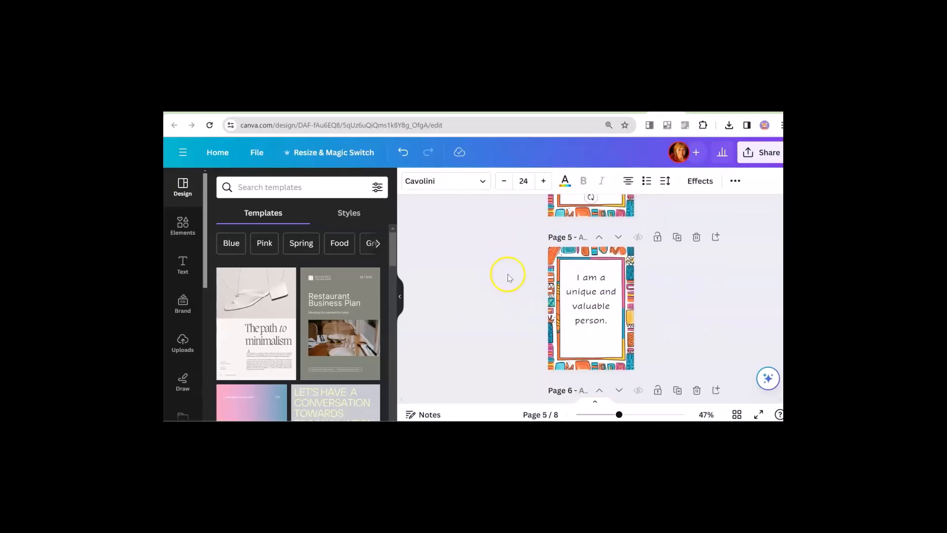
{"action": "scroll", "coordinate": [727, 230], "scroll_direction": "up", "scroll_amount": 3}
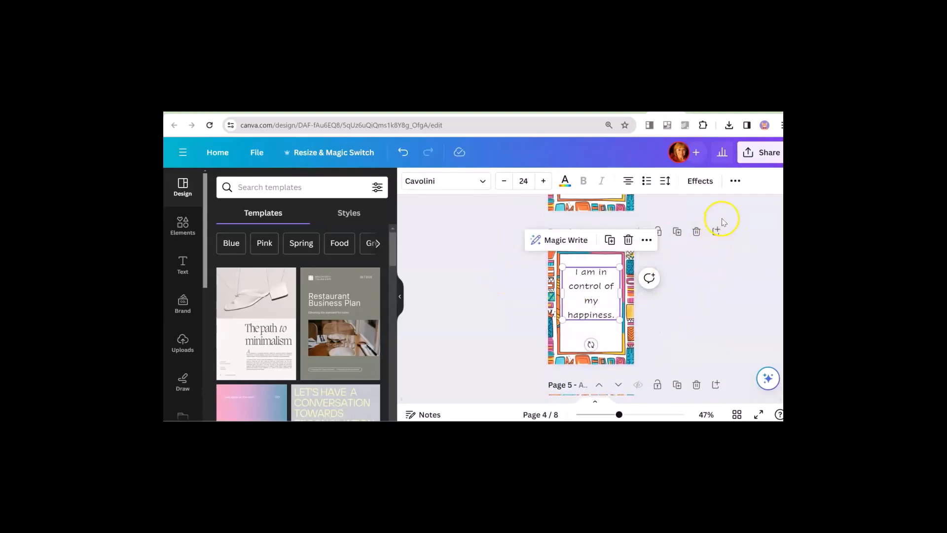
Download all 8 pages of the card design as a PDF Print file.
{"action": "left_click", "coordinate": [760, 154]}
{"action": "scroll", "coordinate": [641, 266], "scroll_direction": "down", "scroll_amount": 3}
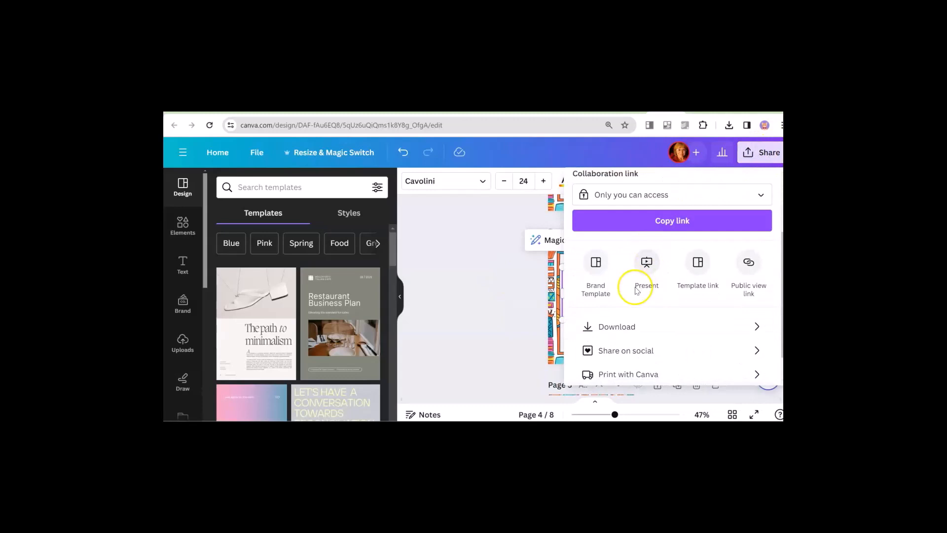
{"action": "left_click", "coordinate": [614, 328]}
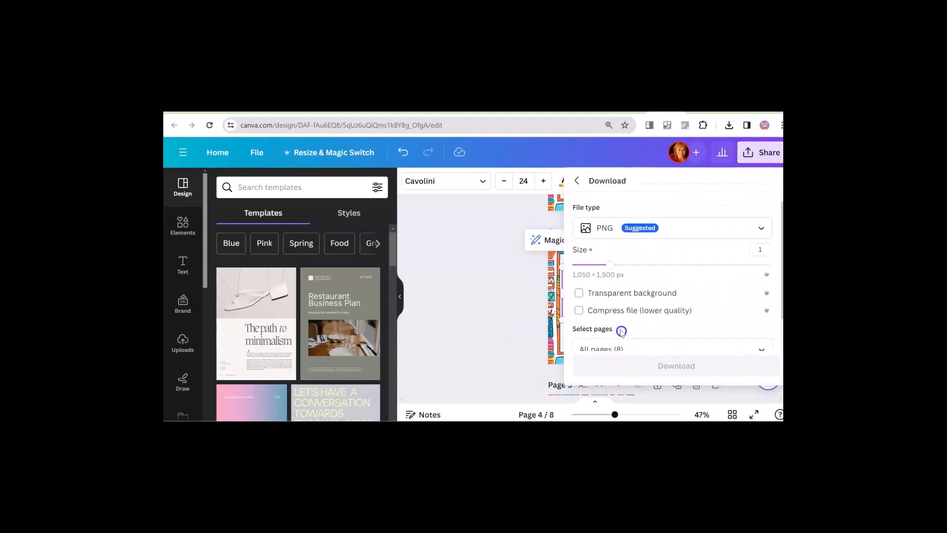
{"action": "left_click", "coordinate": [693, 225]}
{"action": "scroll", "coordinate": [637, 286], "scroll_direction": "down", "scroll_amount": 2}
{"action": "left_click", "coordinate": [640, 309]}
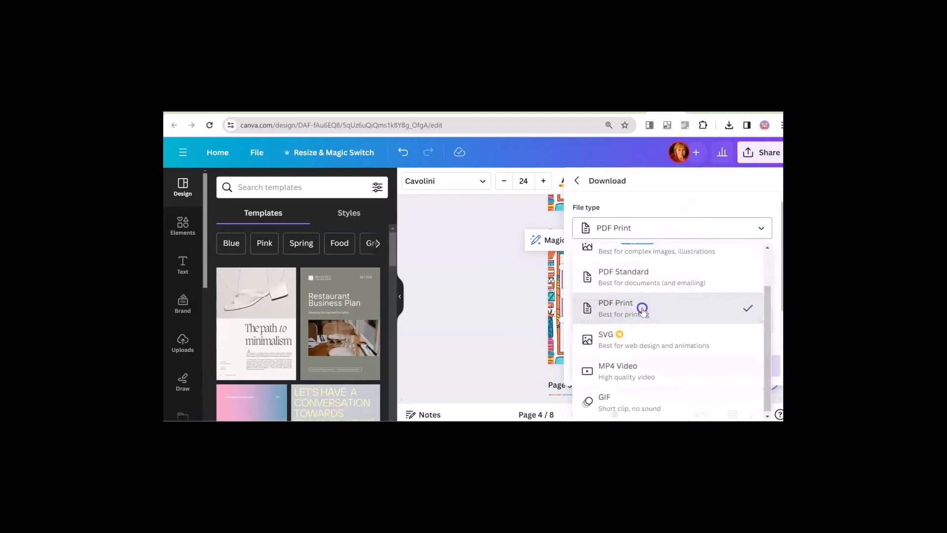
{"action": "left_click", "coordinate": [671, 373]}
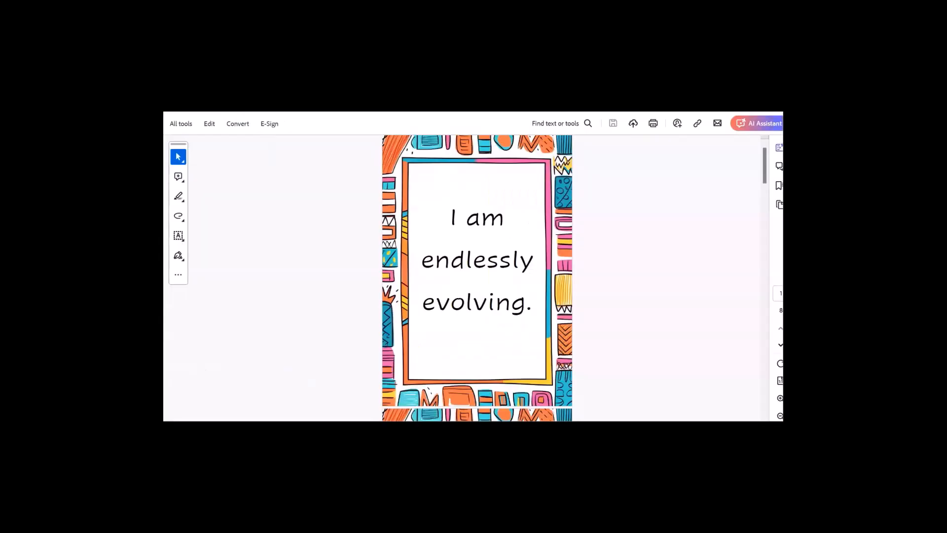
Switch to the exported PDF in Adobe Acrobat and preview its print layout with multiple cards per sheet.
{"action": "left_click", "coordinate": [653, 124]}
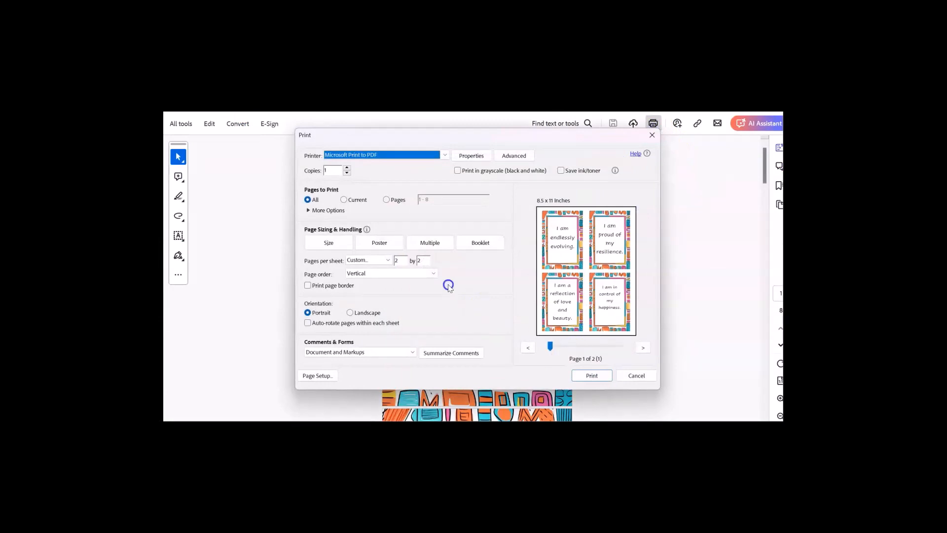
{"action": "left_click", "coordinate": [338, 243]}
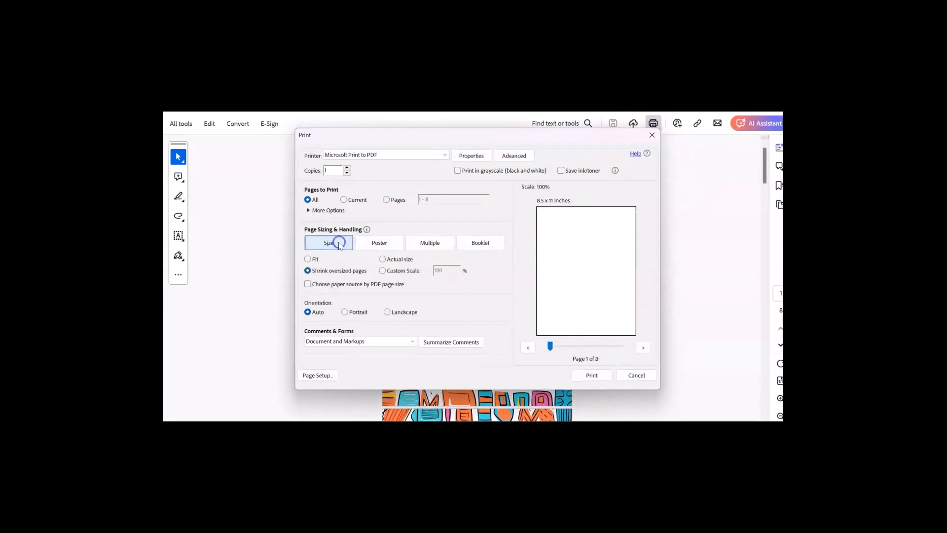
{"action": "left_click", "coordinate": [430, 246]}
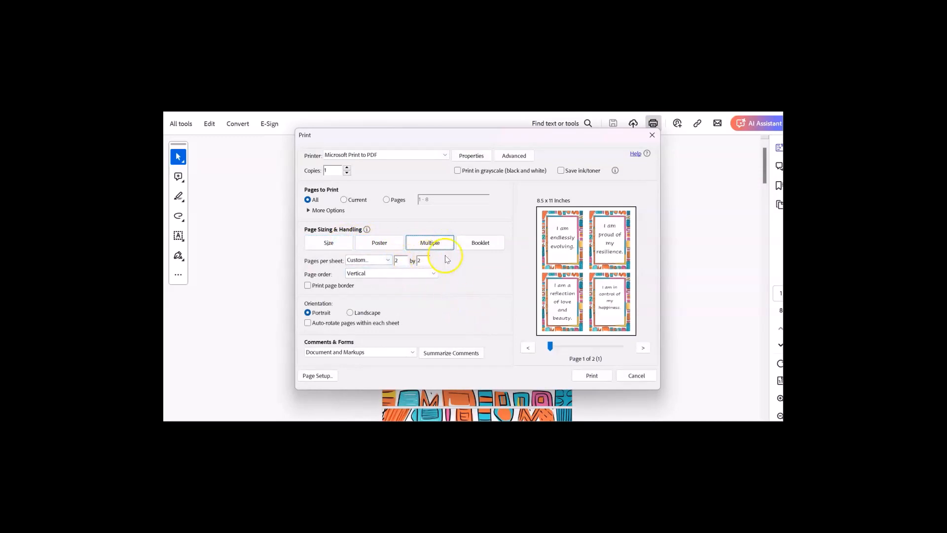
Try a 4 by 2 pages-per-sheet layout, restore 2 columns and close the print settings.
{"action": "left_click", "coordinate": [403, 259]}
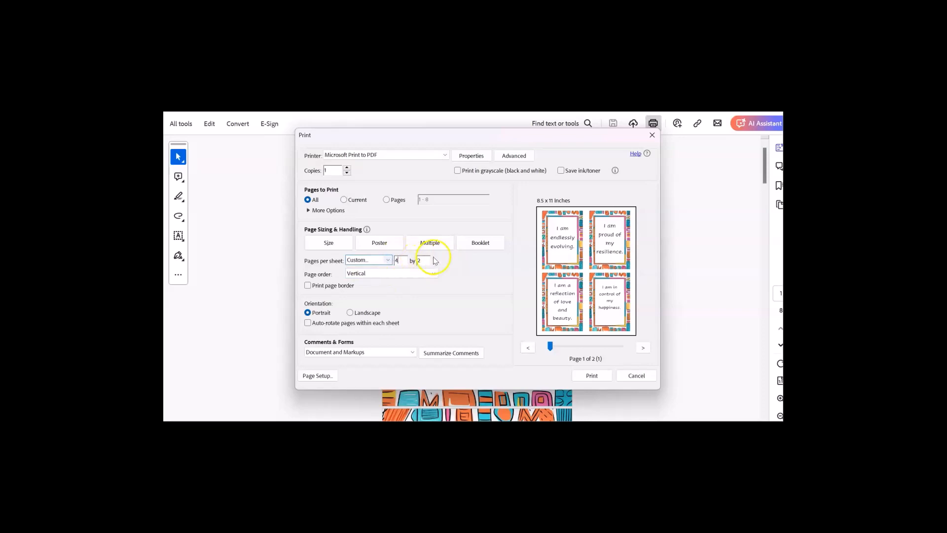
{"action": "left_click", "coordinate": [415, 261]}
{"action": "type", "text": "4"}
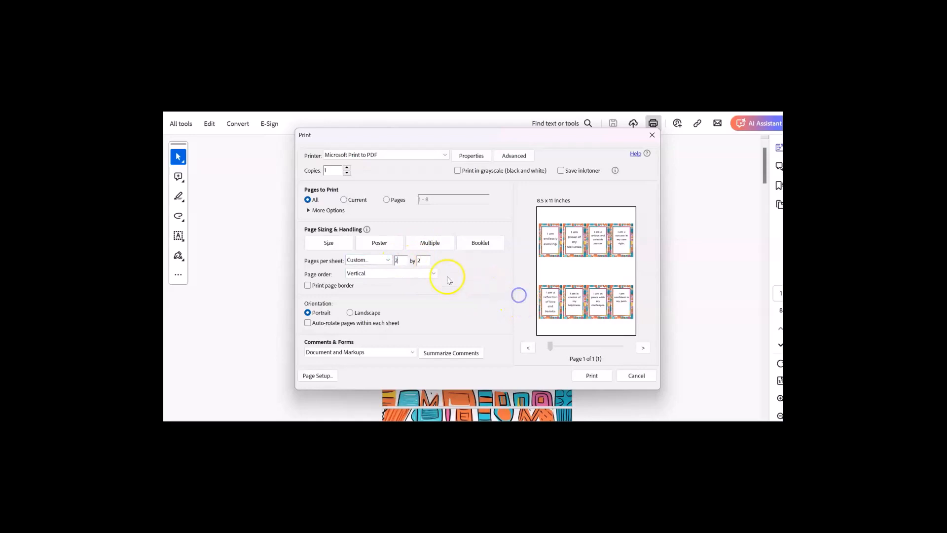
{"action": "left_click", "coordinate": [413, 293]}
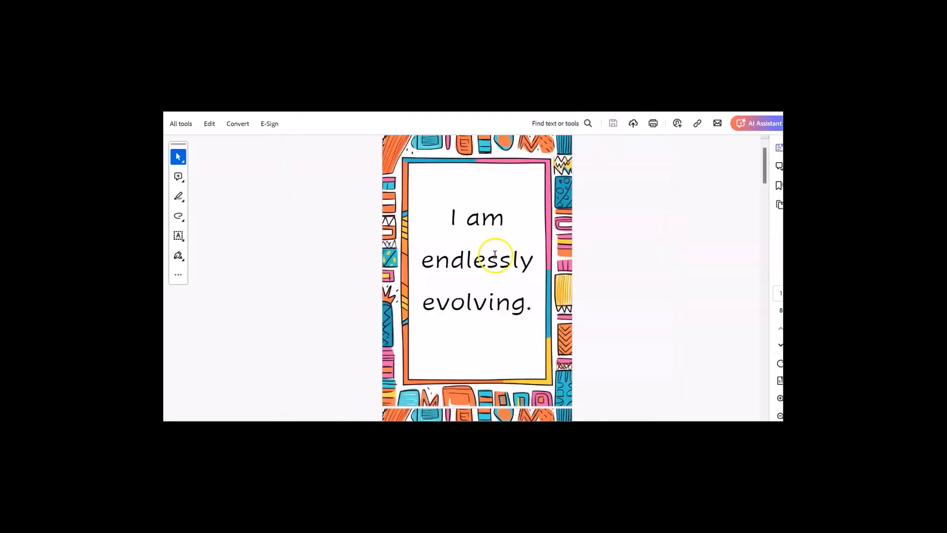
{"action": "scroll", "coordinate": [315, 355], "scroll_direction": "down", "scroll_amount": 1}
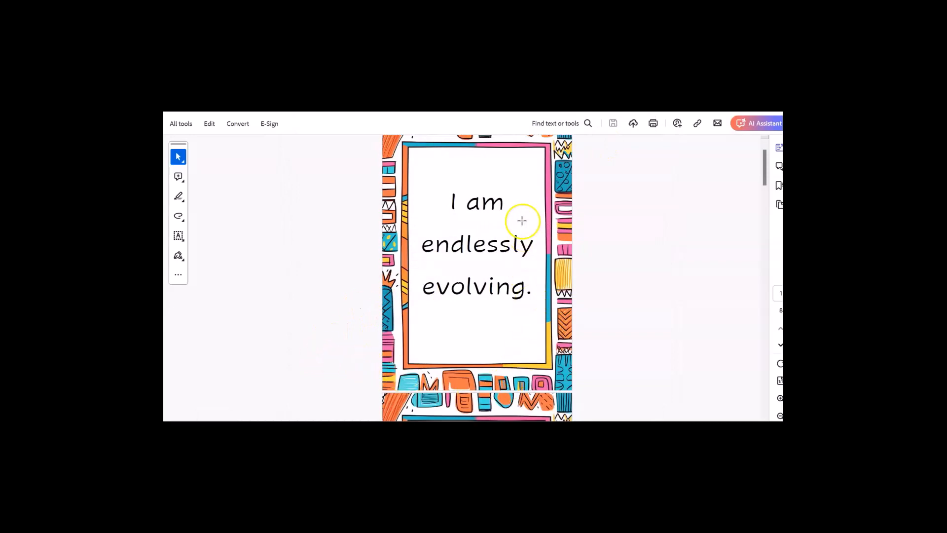
{"action": "scroll", "coordinate": [469, 208], "scroll_direction": "up", "scroll_amount": 1}
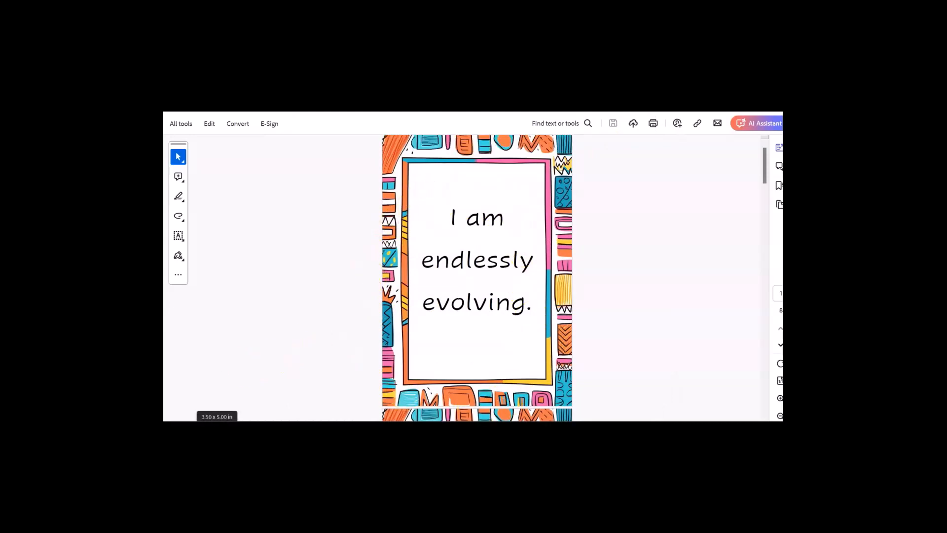